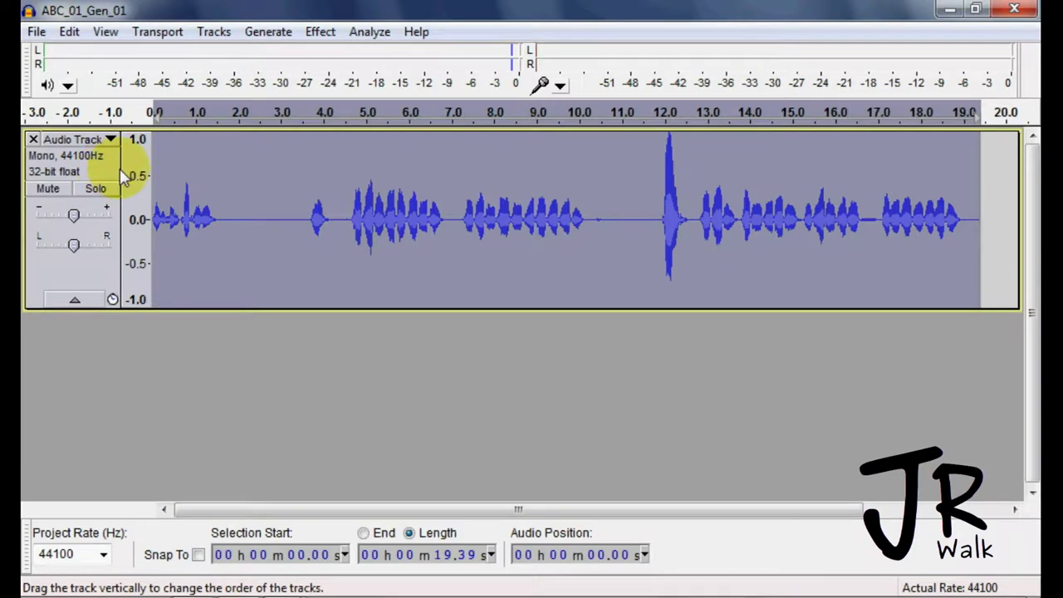
Step: Duplicate the audio track, mute the duplicate, and clear the selection
key(ctrl+d)
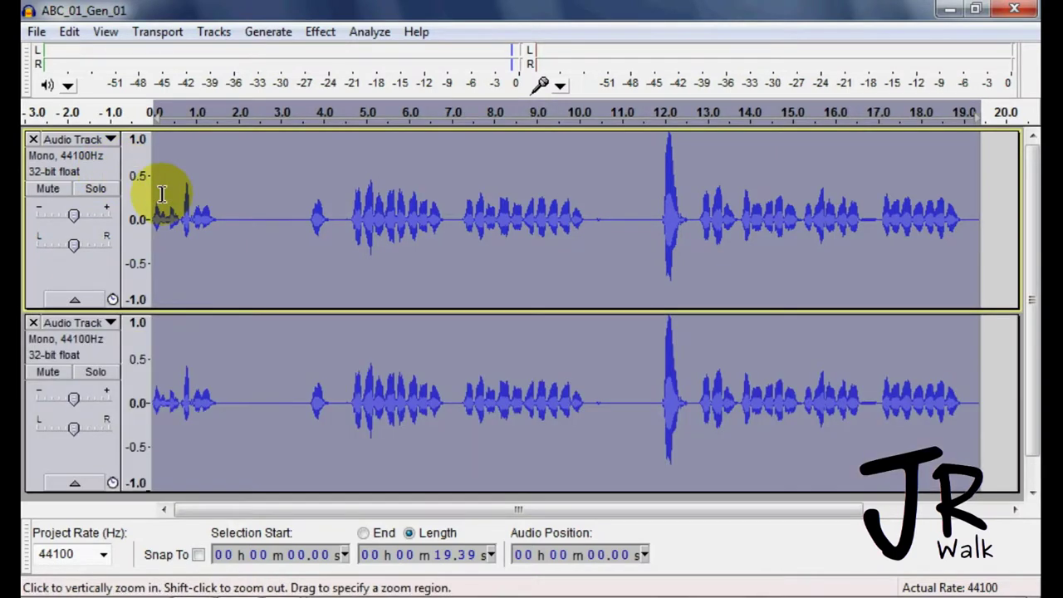
click(47, 380)
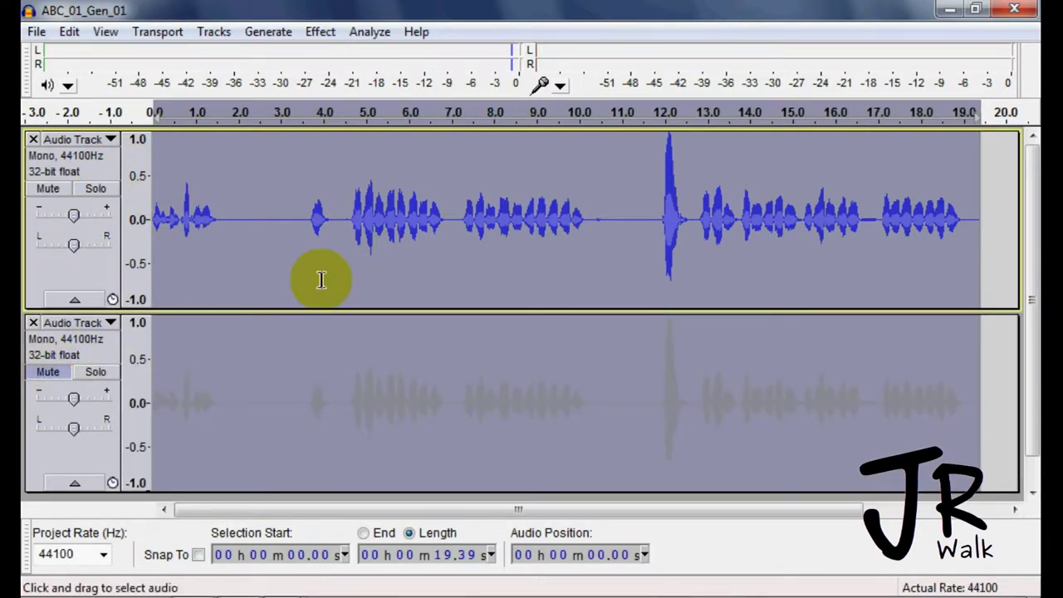
click(338, 259)
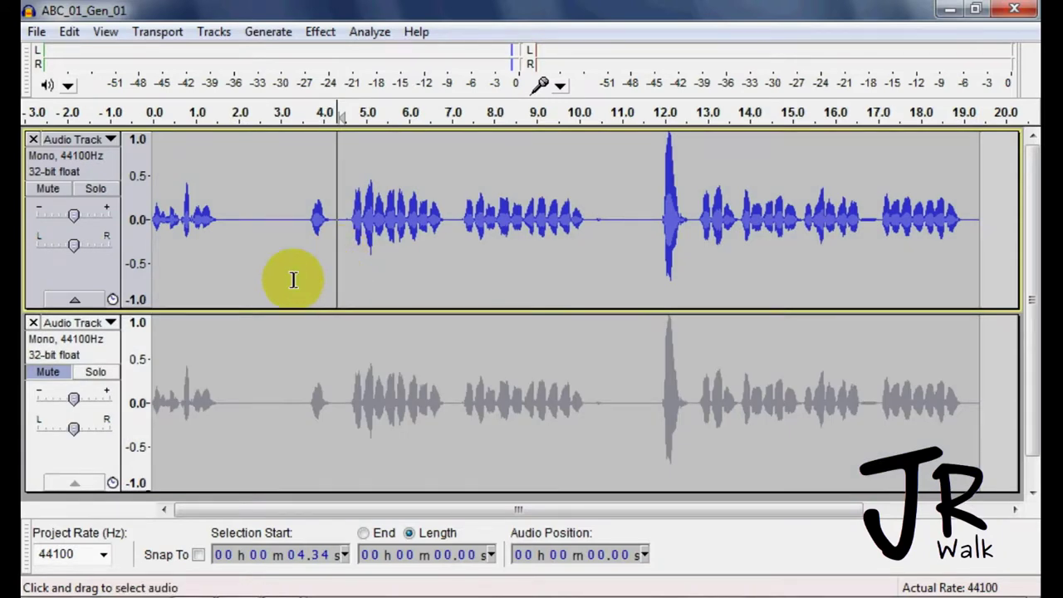
Step: Check that Sync-Lock Tracks is enabled and cut short stretches of silence starting at 2.57 s and 10.29 s
click(213, 31)
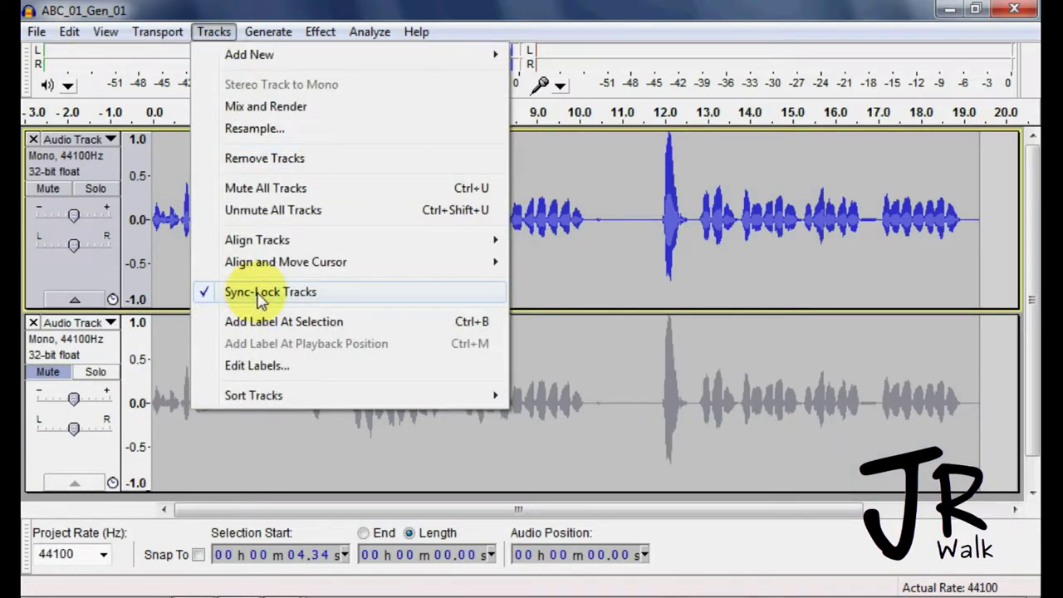
click(180, 270)
drag(288, 239, 264, 268)
key(Delete)
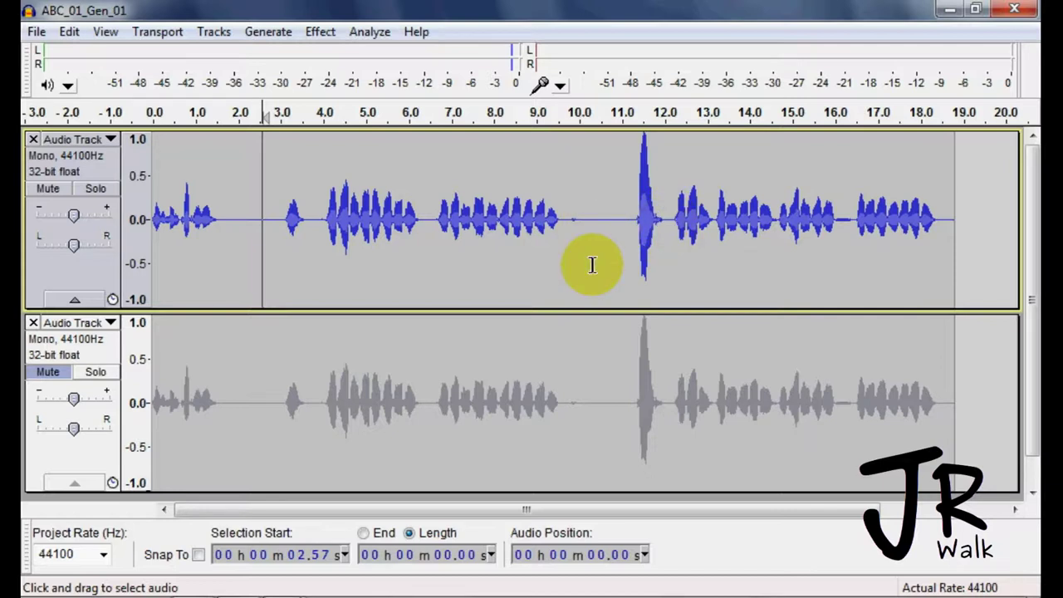
drag(592, 233, 601, 237)
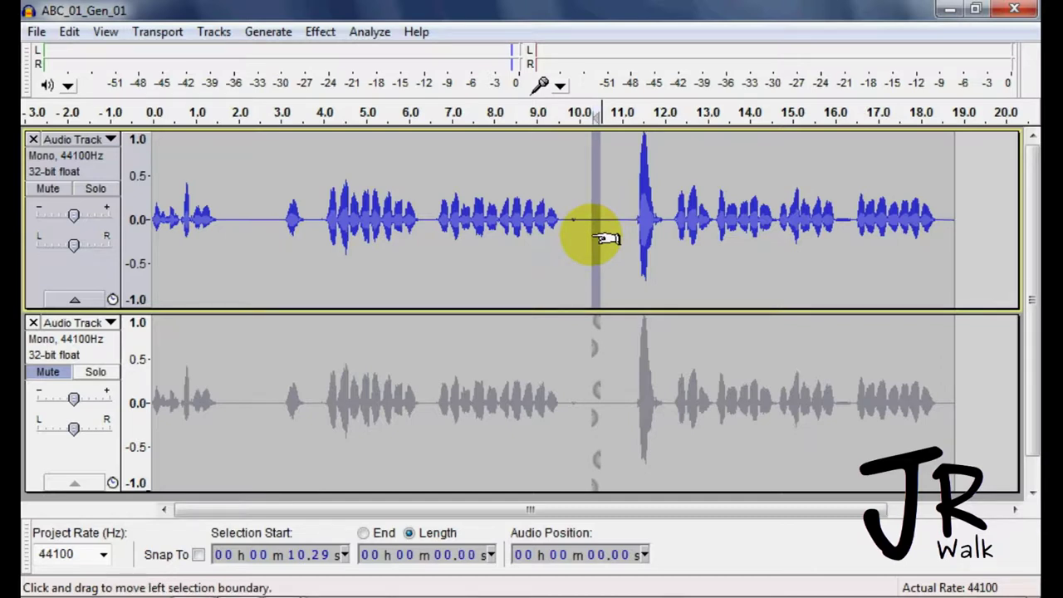
key(Delete)
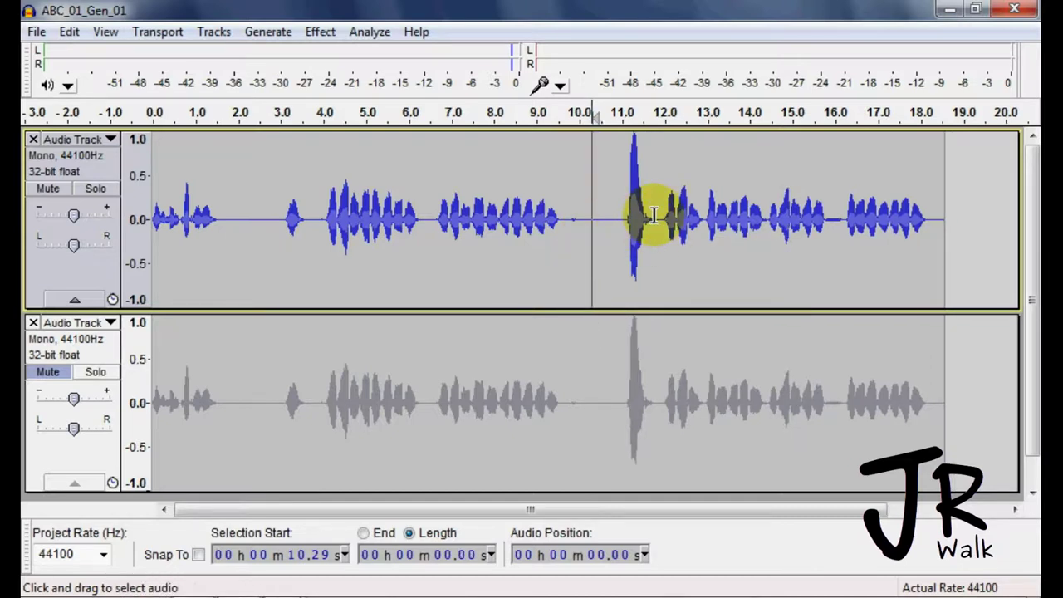
Step: Play the loud spike from 11.08 s and the speech peak at 4.41 s to compare their output levels
click(628, 237)
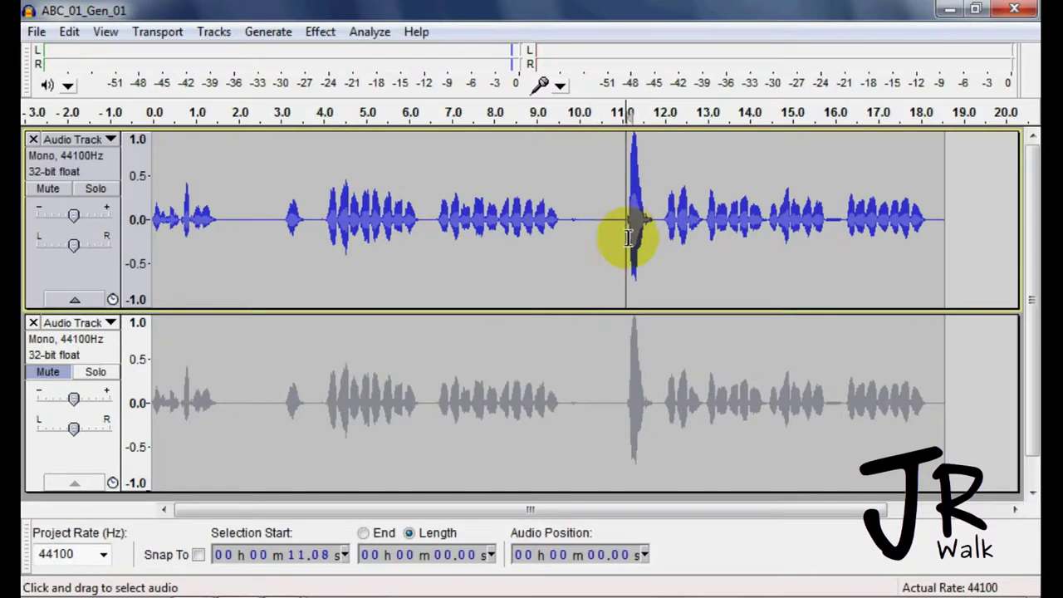
key(space)
key(x)
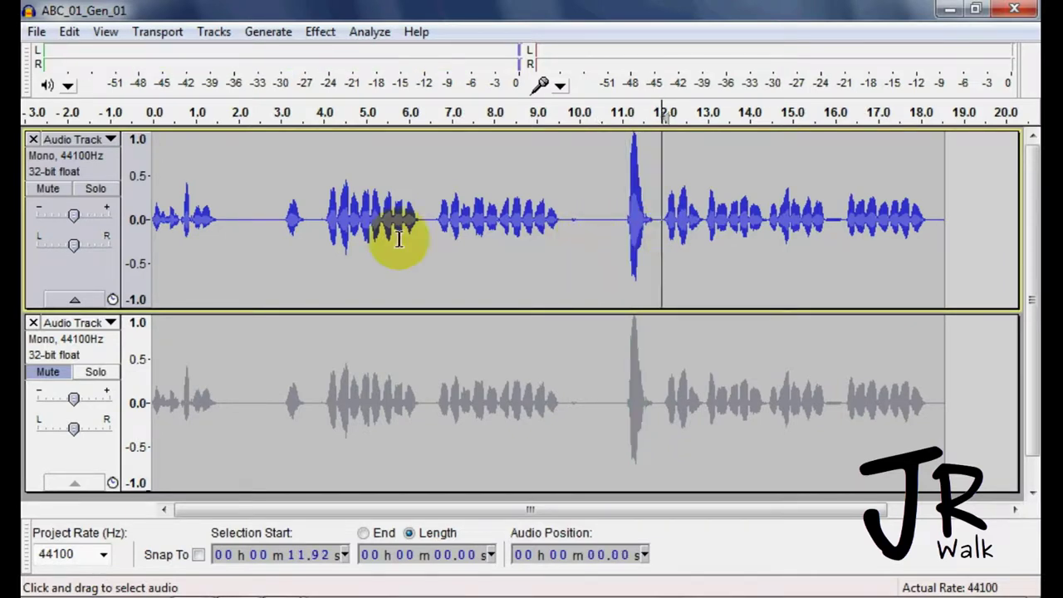
drag(340, 240, 345, 240)
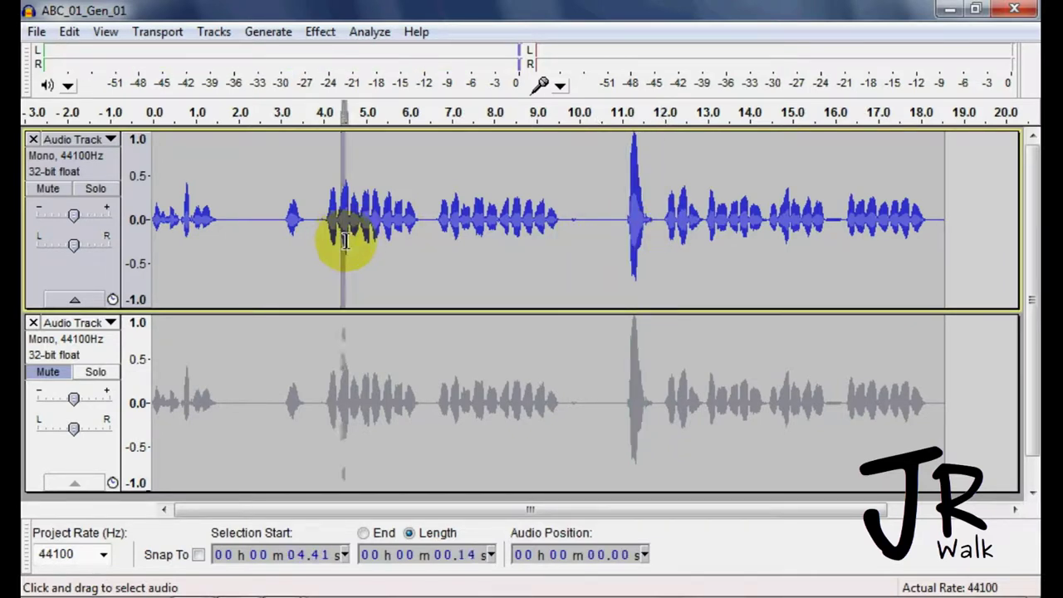
key(space)
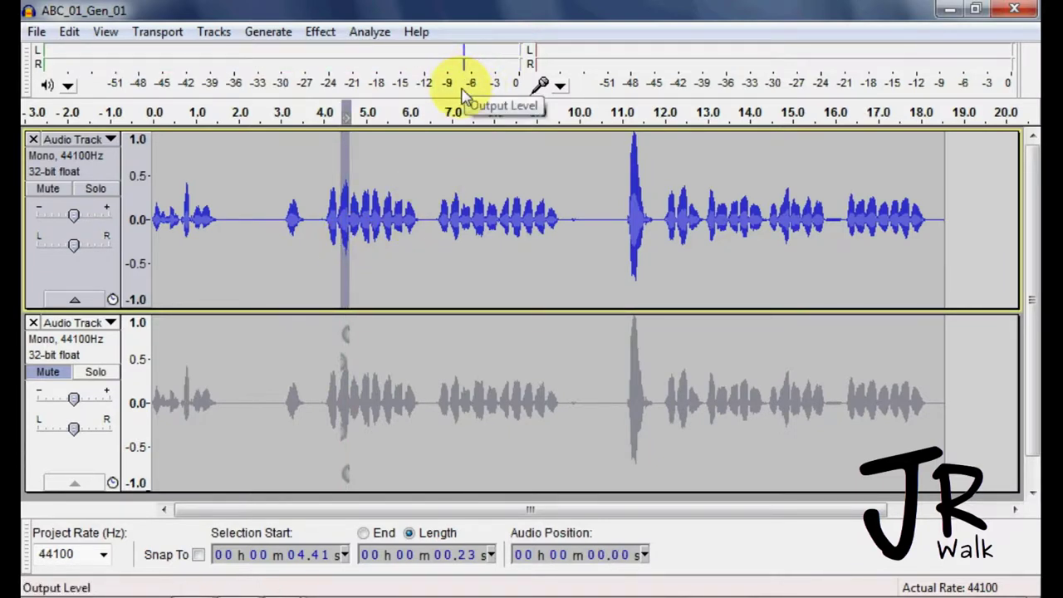
Step: Normalize the loud spike, selected from 10.99 s for 0.77 s, to a maximum amplitude of -7.0 dB
drag(654, 230, 621, 252)
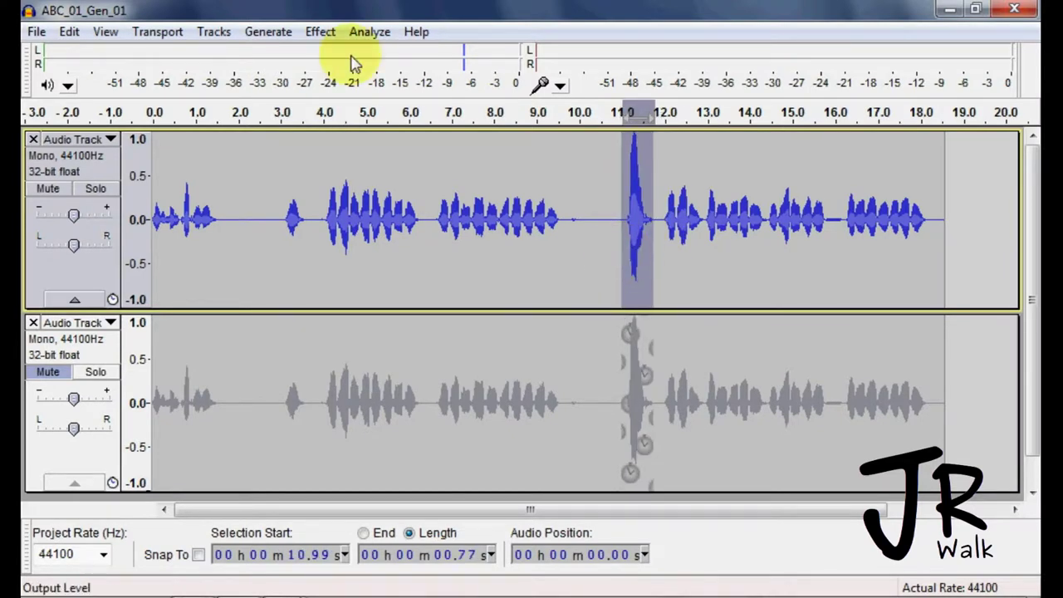
click(323, 33)
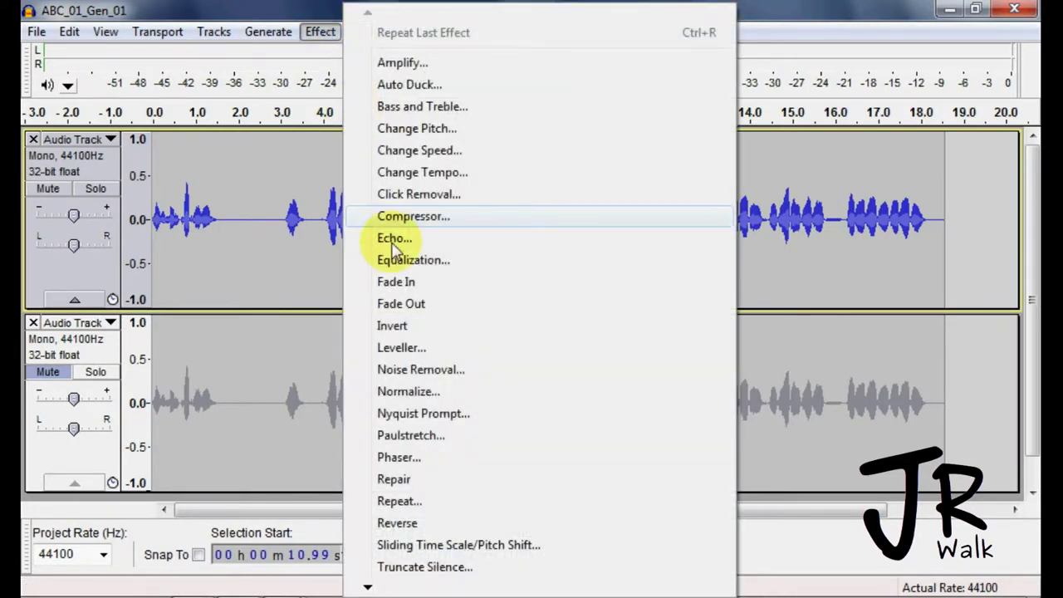
click(413, 391)
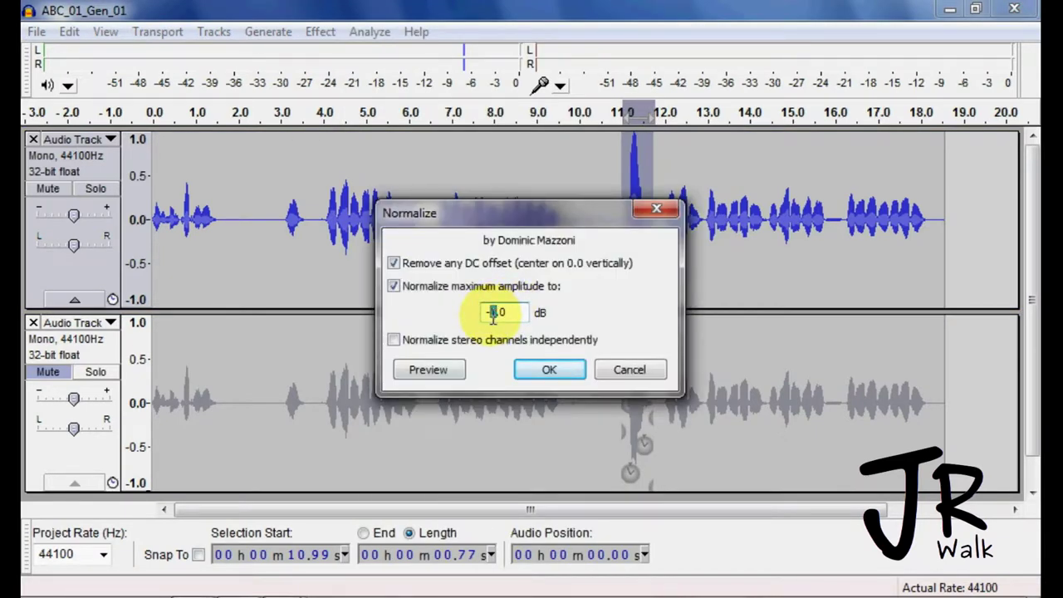
text(7)
click(543, 370)
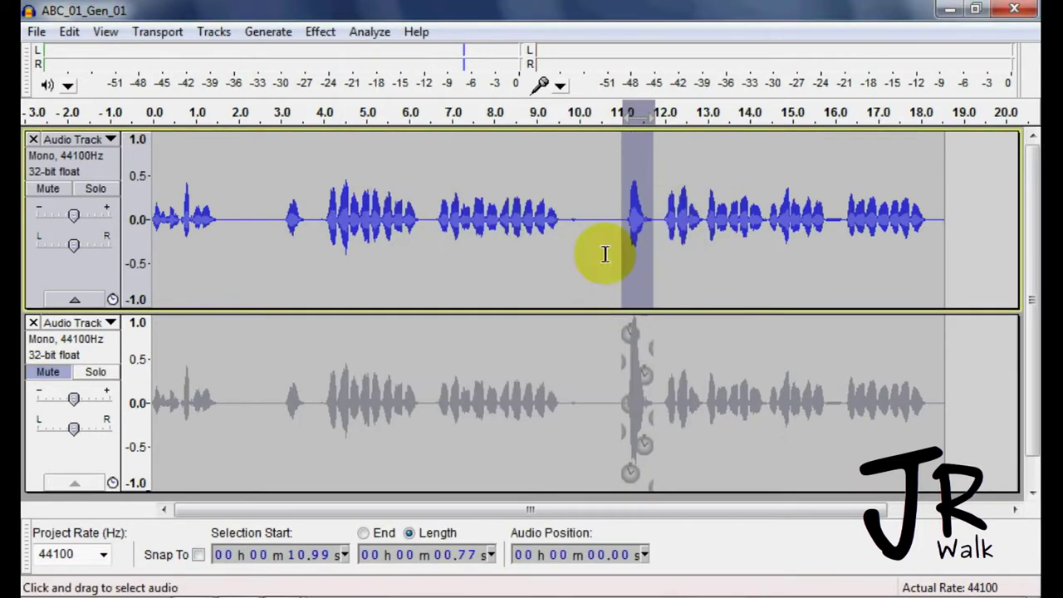
click(605, 252)
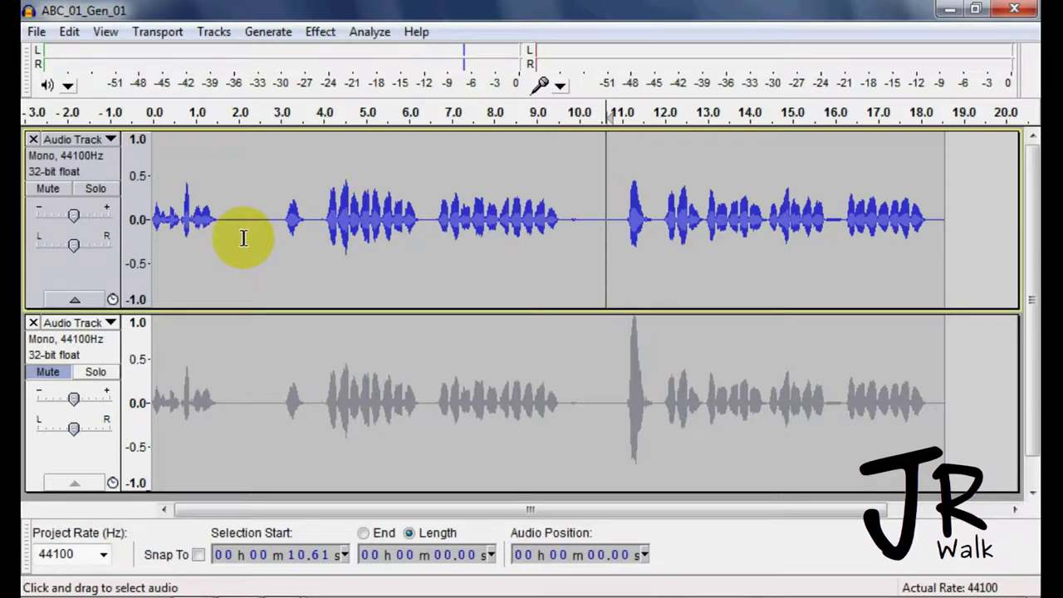
Step: Listen to the silence near 2 s and capture a Noise Removal profile from 0.89 s of it starting at 1.75 s
drag(236, 246, 267, 257)
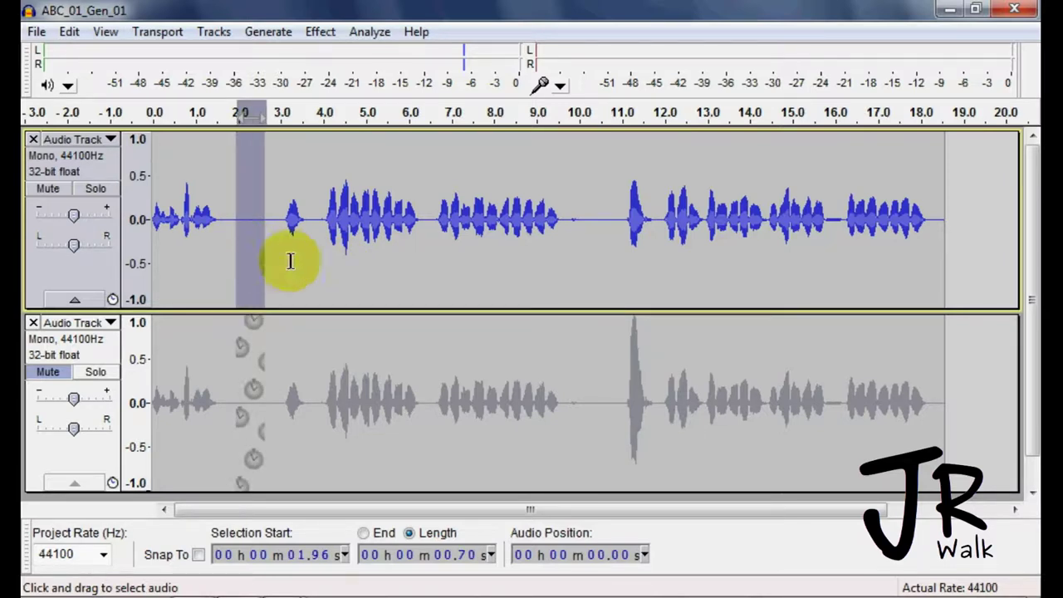
key(space)
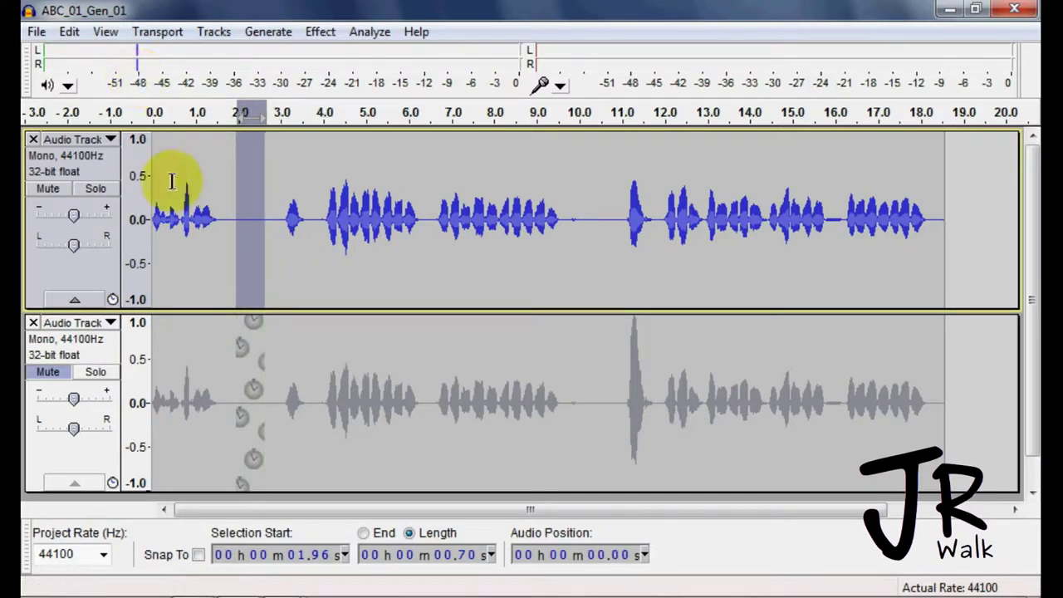
click(250, 231)
drag(228, 231, 265, 238)
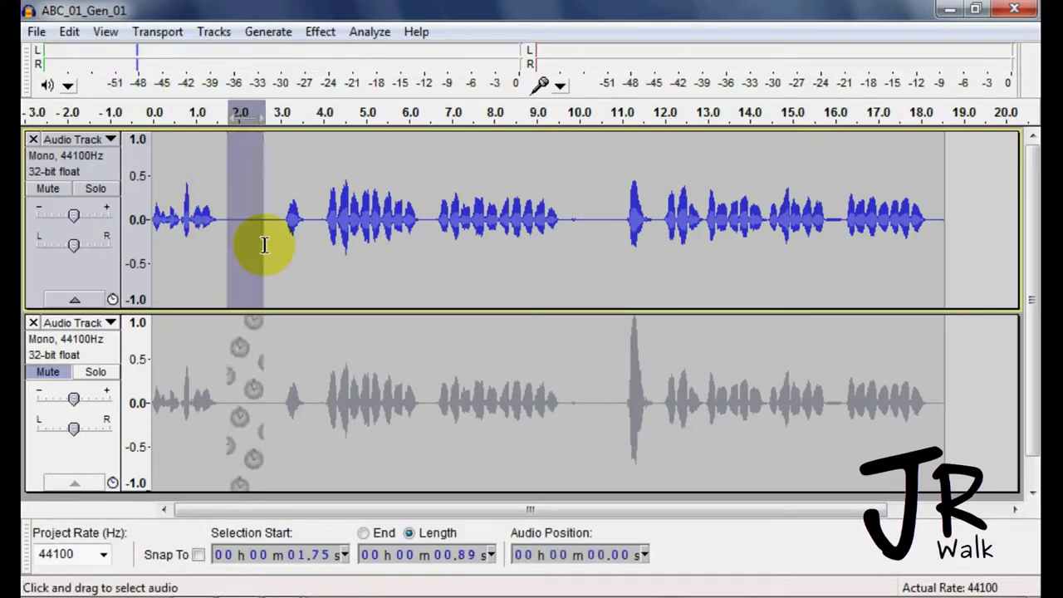
click(324, 33)
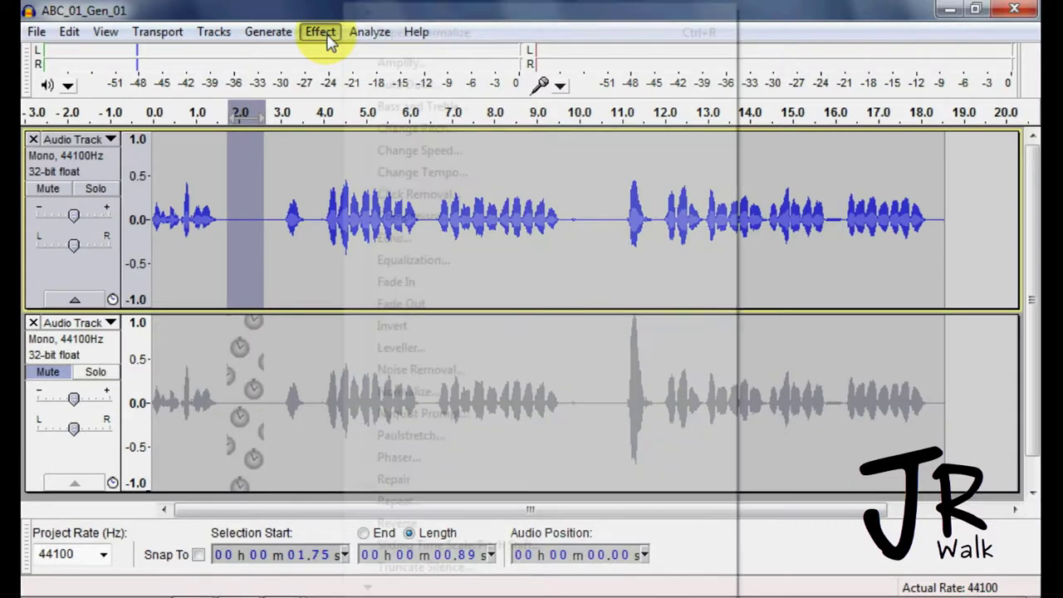
click(446, 370)
click(523, 204)
Step: Select the entire unmuted track and apply Noise Removal to it with the captured profile
click(257, 239)
key(ctrl+a)
click(252, 236)
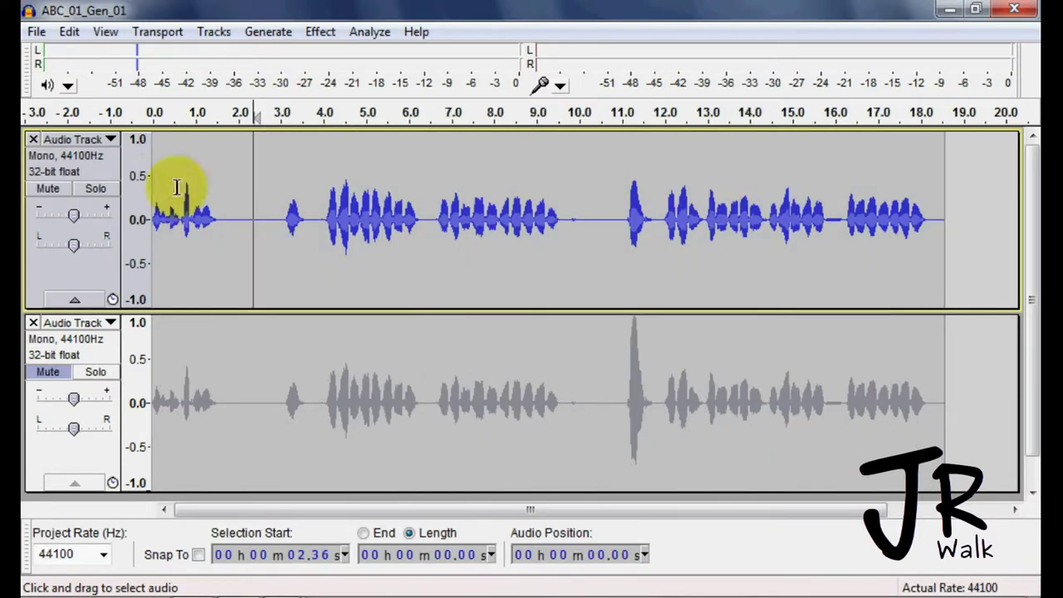
click(108, 155)
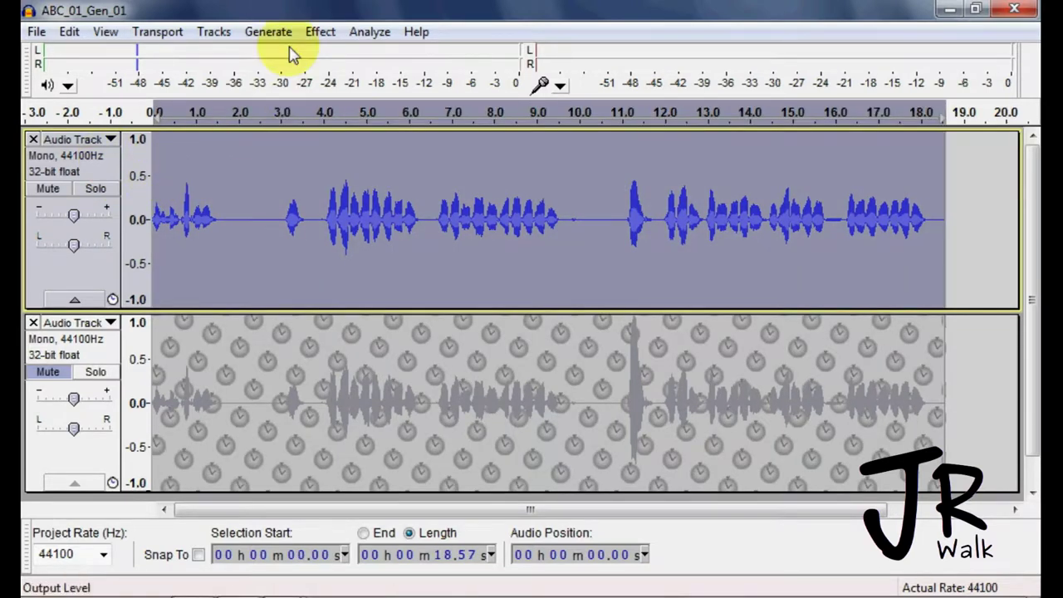
click(321, 32)
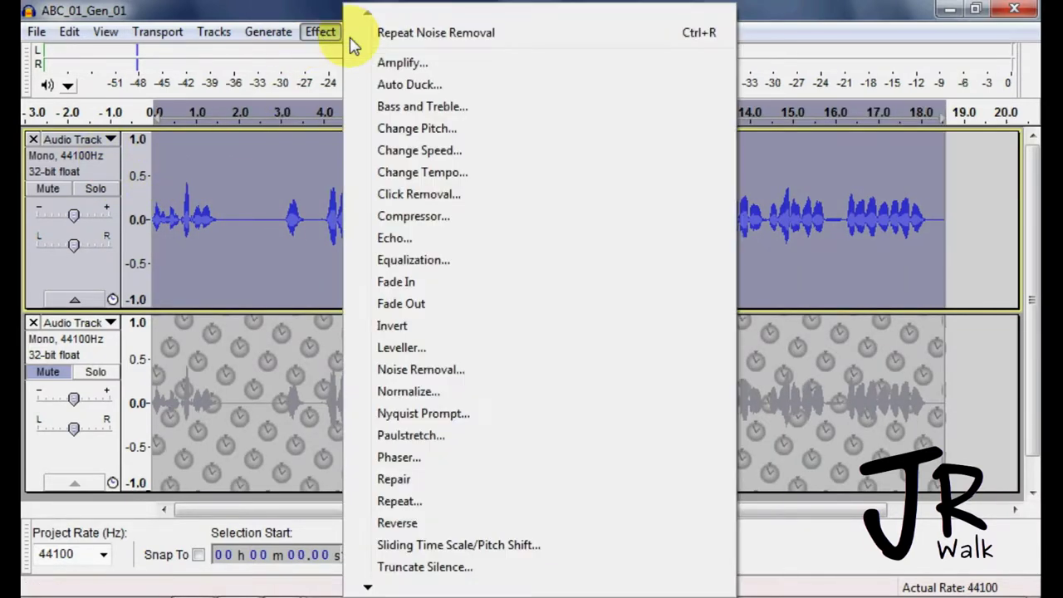
click(397, 35)
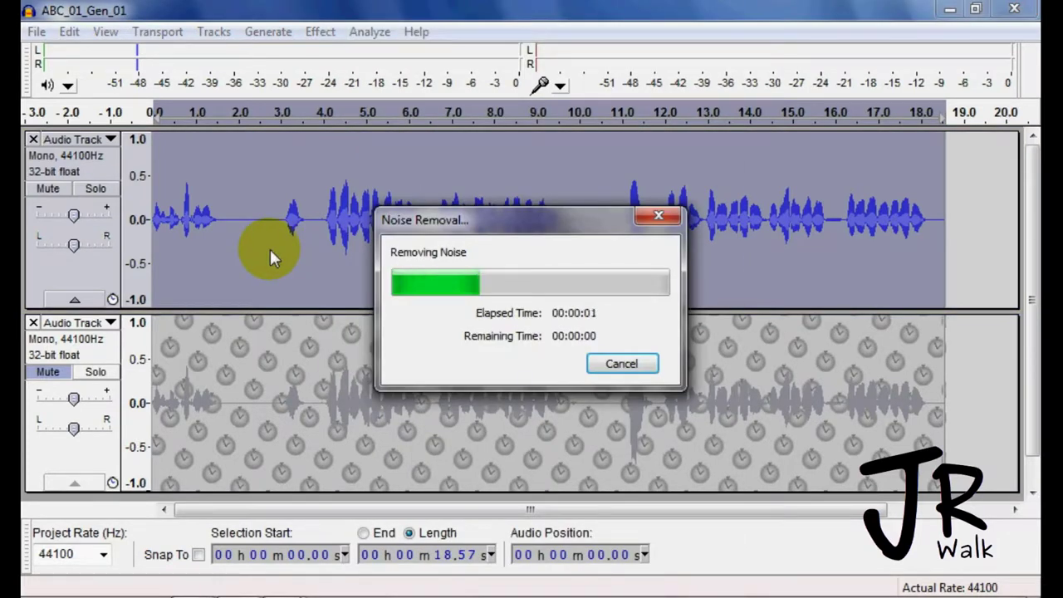
Step: Play the unmuted track from 2.05 s through the next word to check the noise removal
click(261, 237)
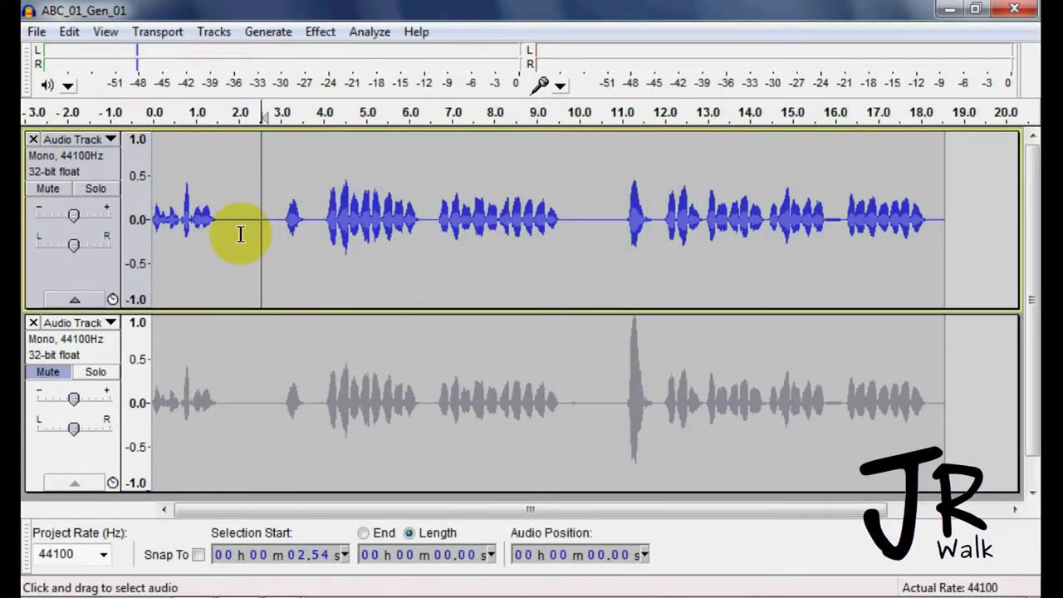
click(241, 231)
key(space)
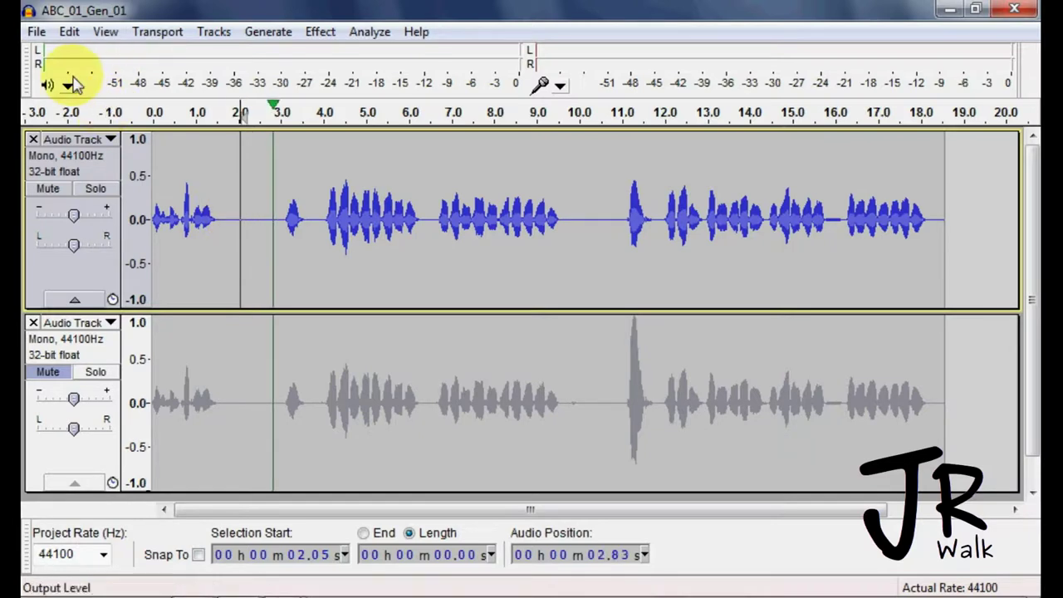
key(x)
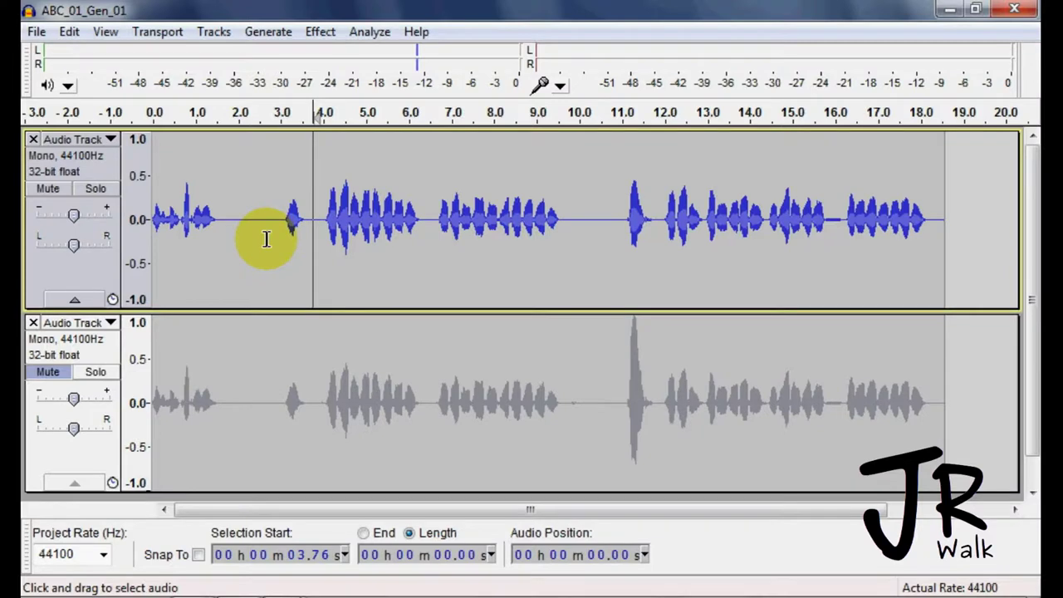
Step: Normalize the entire unmuted track to a higher maximum amplitude with DC offset removal on, and clear the selection
click(101, 169)
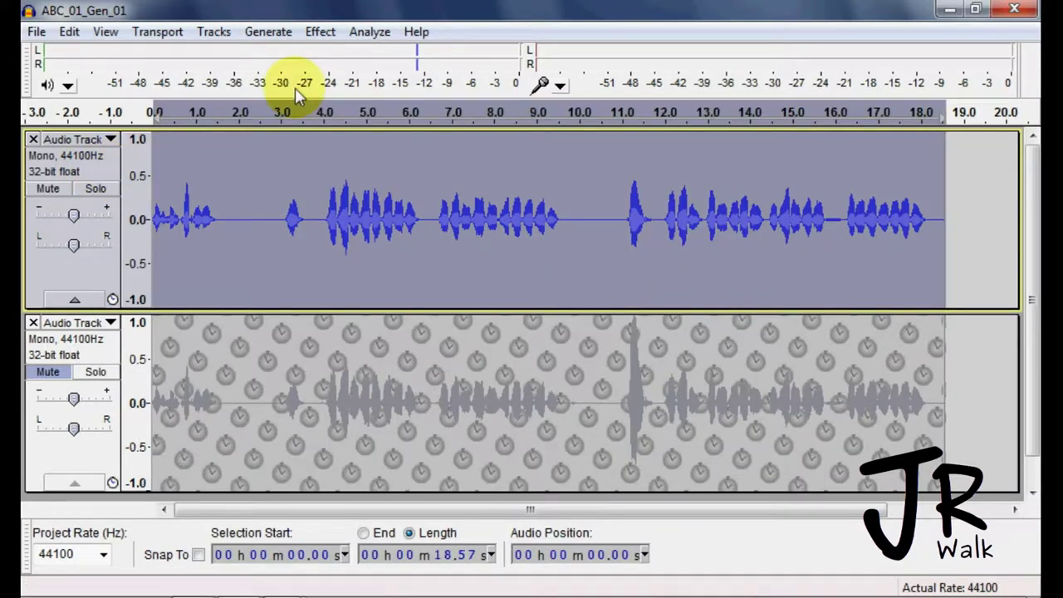
click(321, 31)
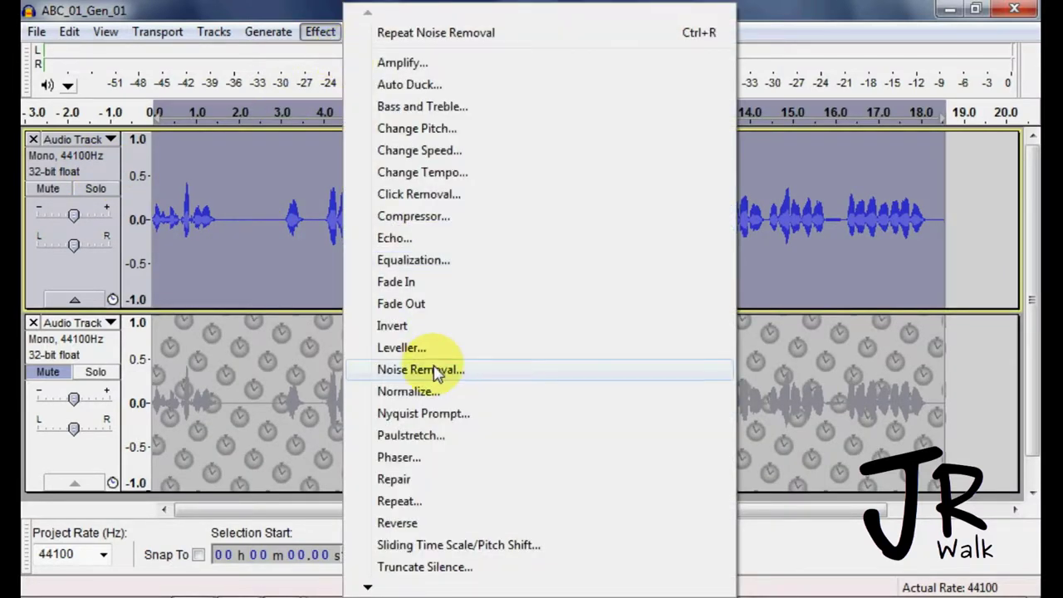
click(443, 392)
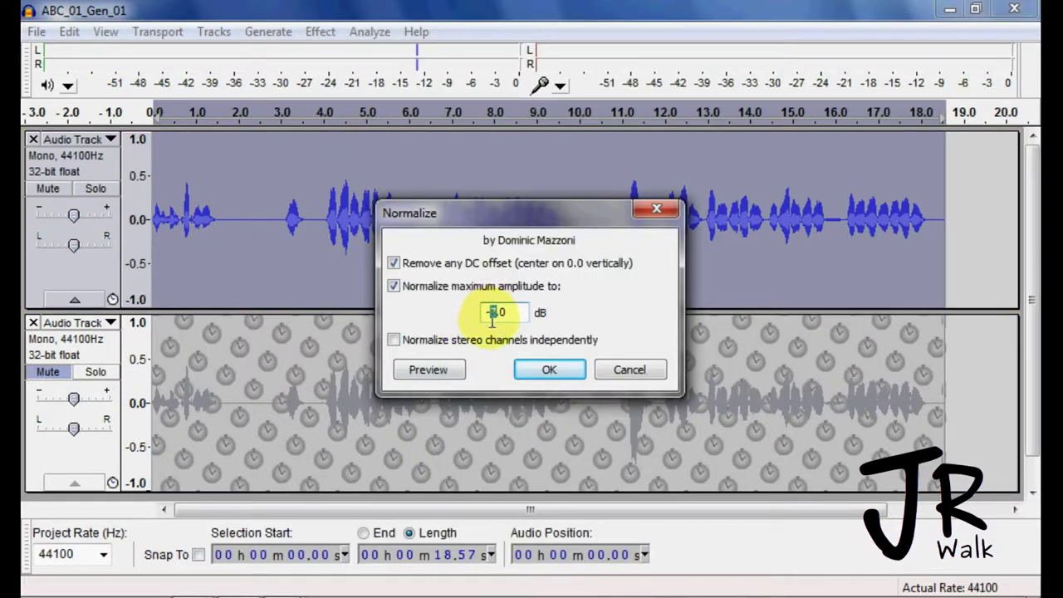
click(551, 371)
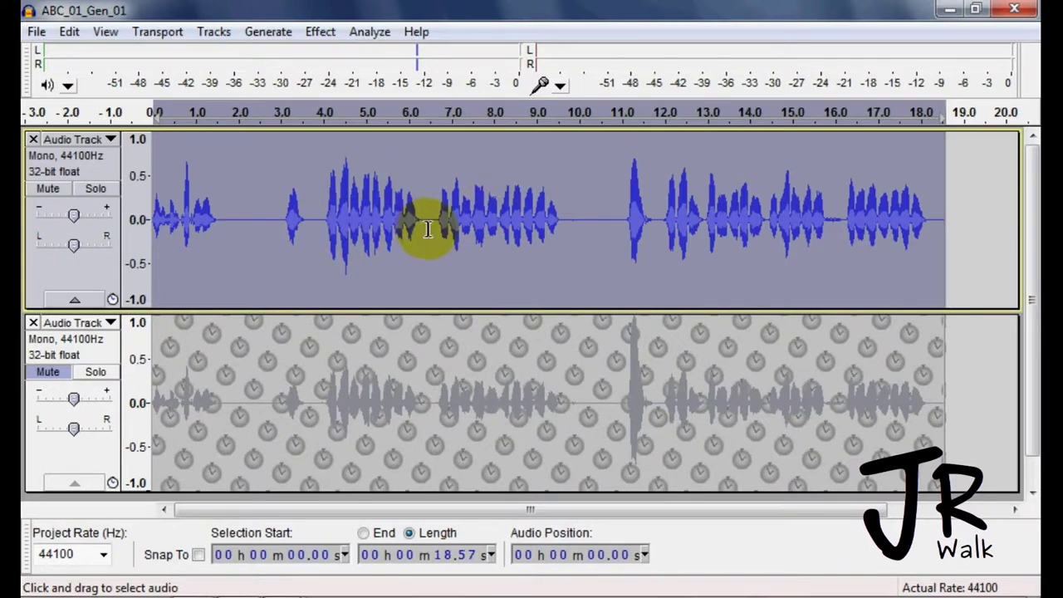
click(241, 234)
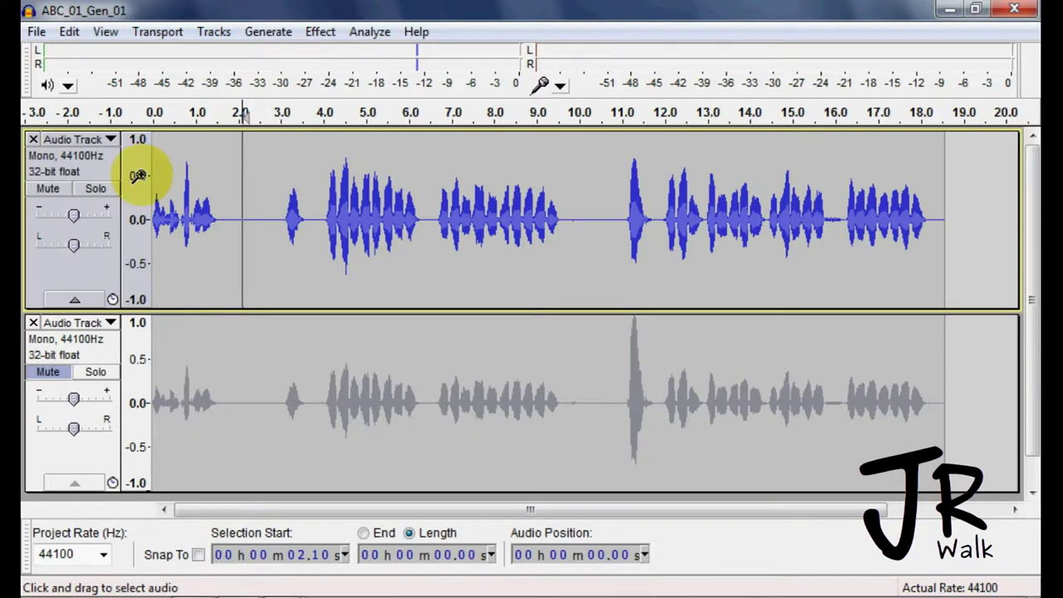
Step: Select the entire unmuted track and look at the Equalization effect's curve options without applying a curve
click(106, 177)
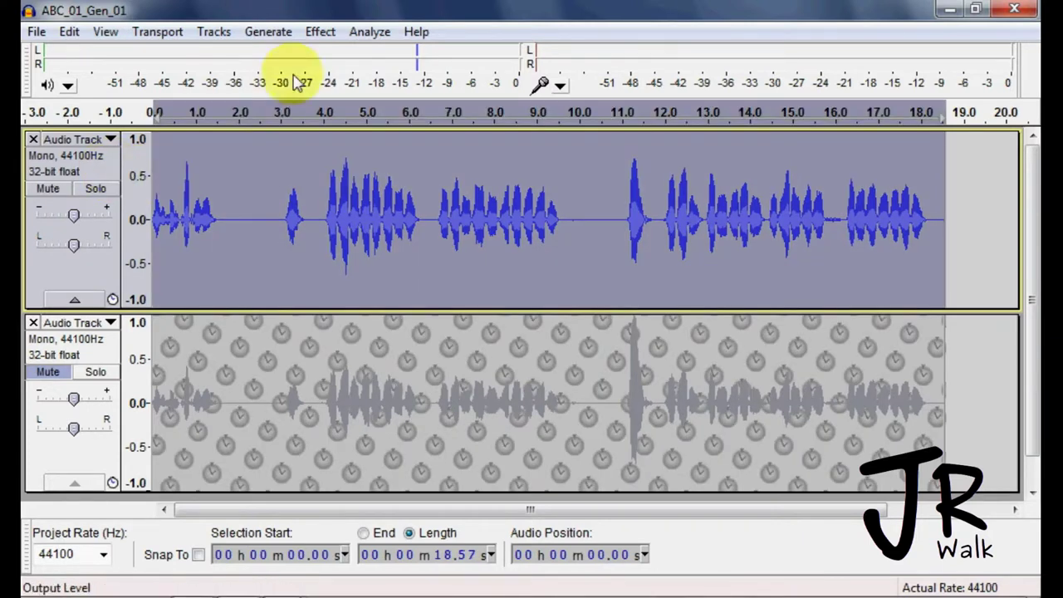
click(324, 37)
click(427, 260)
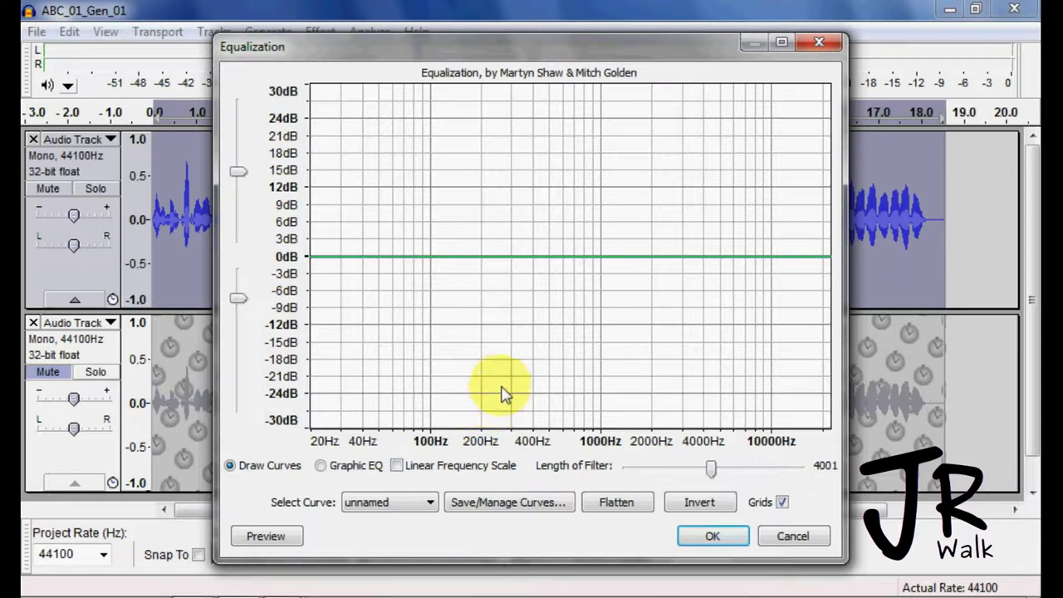
click(368, 503)
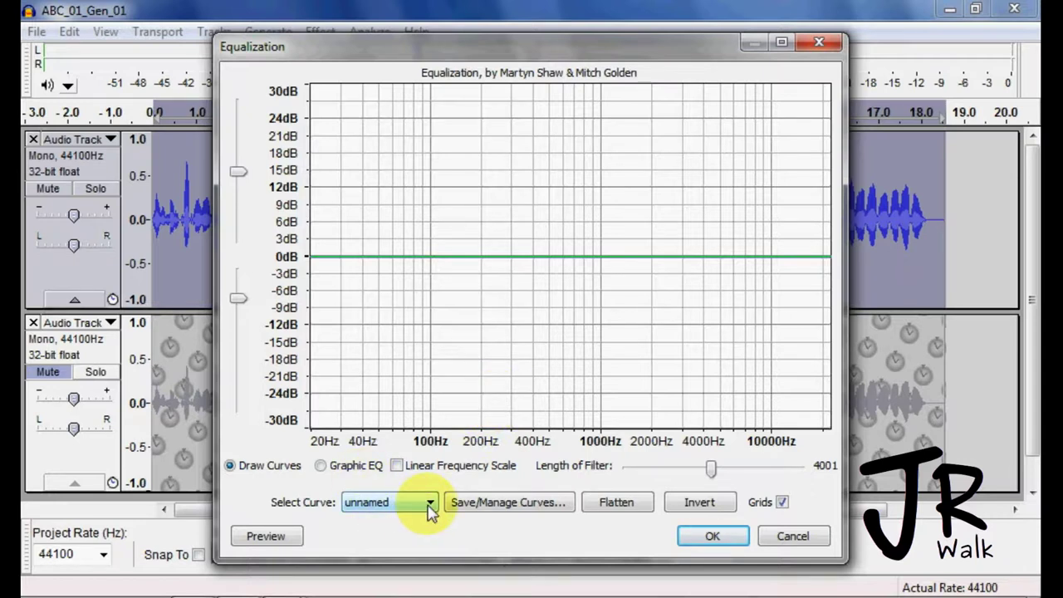
click(794, 536)
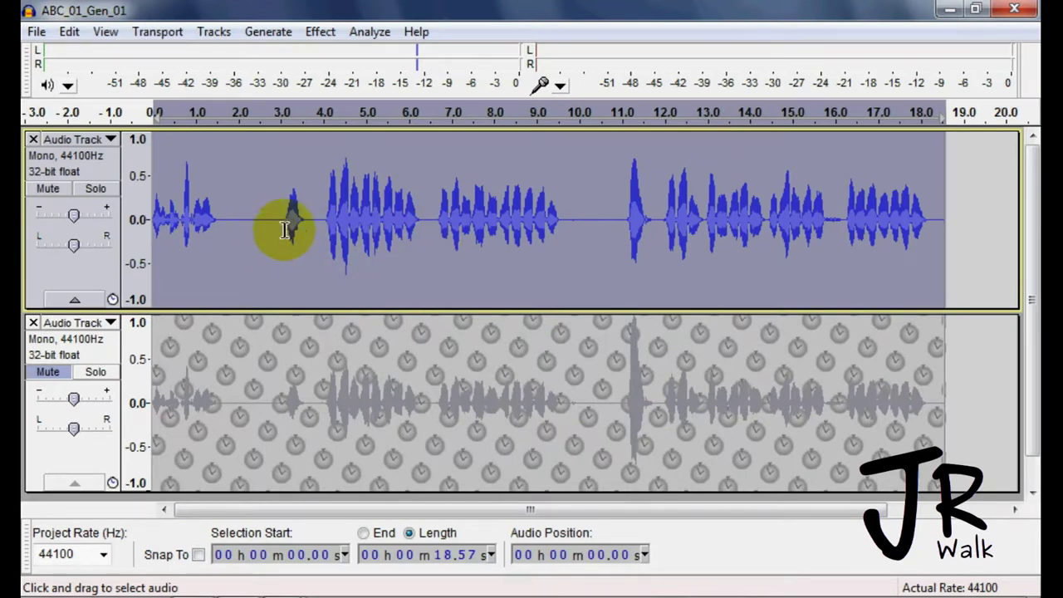
Step: Apply the Leveller effect to the selected track with Moderate leveling and a -70 dB noise threshold
click(320, 32)
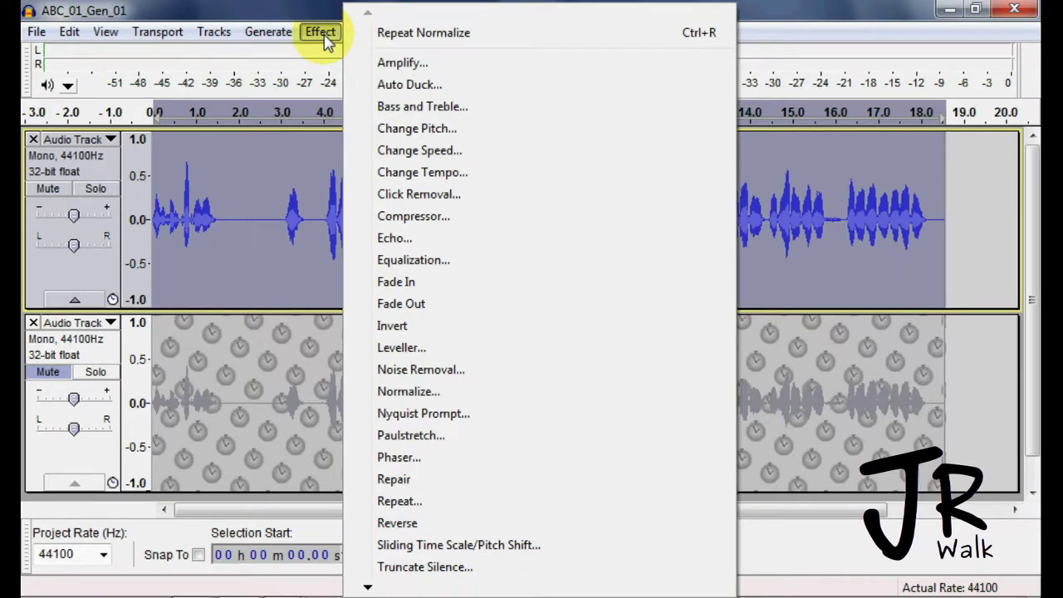
click(429, 349)
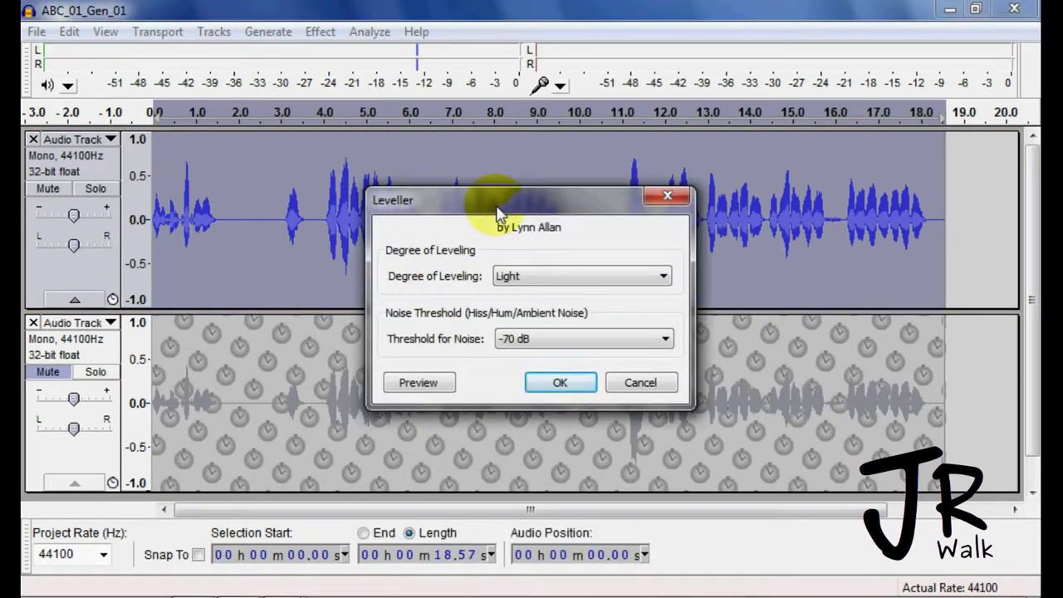
drag(459, 199, 286, 189)
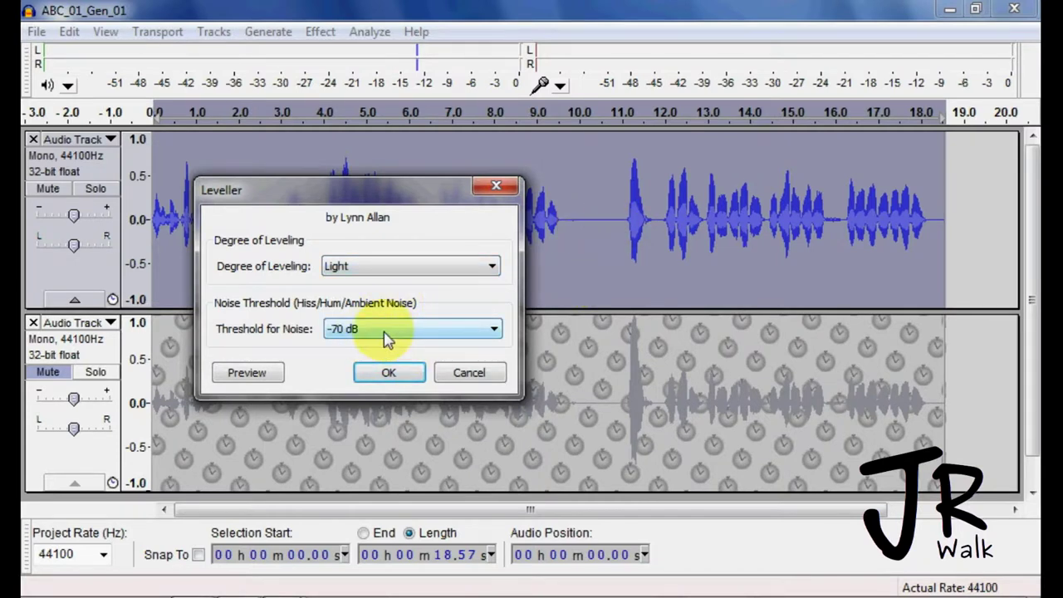
click(459, 274)
click(428, 300)
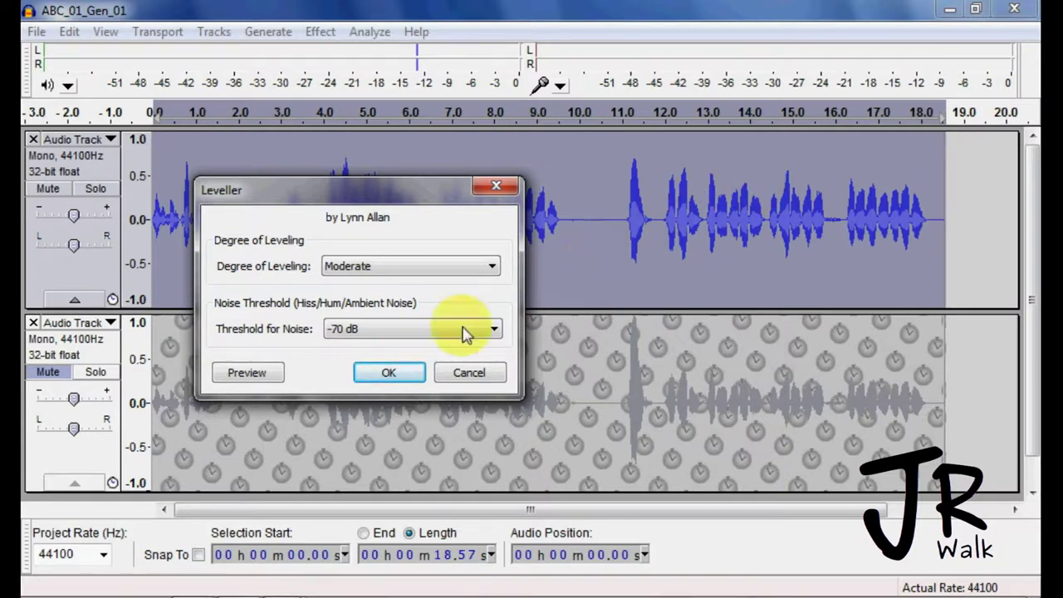
click(391, 373)
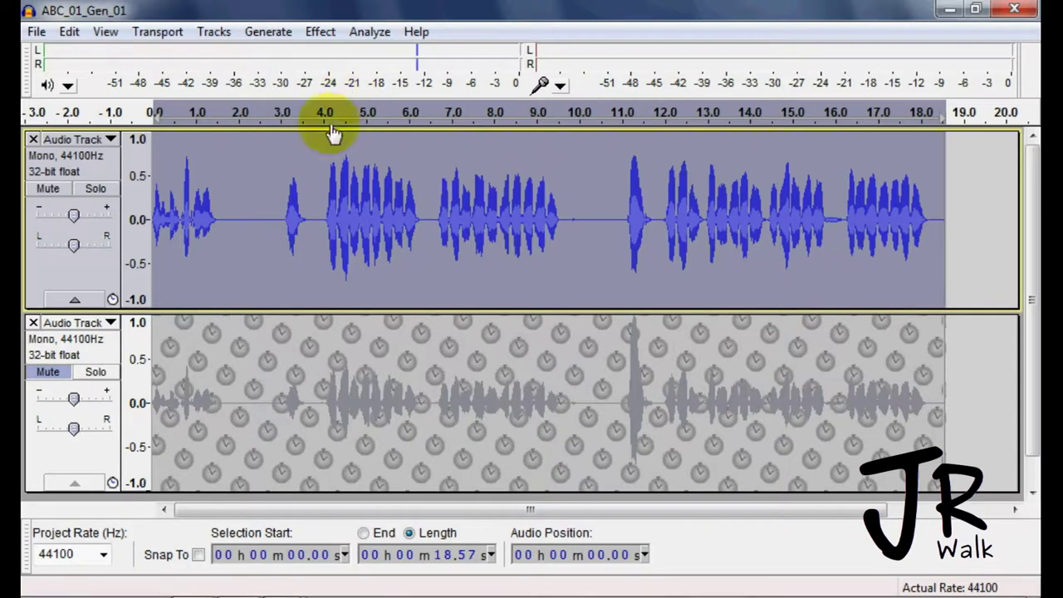
Step: Normalize the selected track to a maximum amplitude of -1.0 dB with DC offset removal on, clear the selection and save the project
click(318, 33)
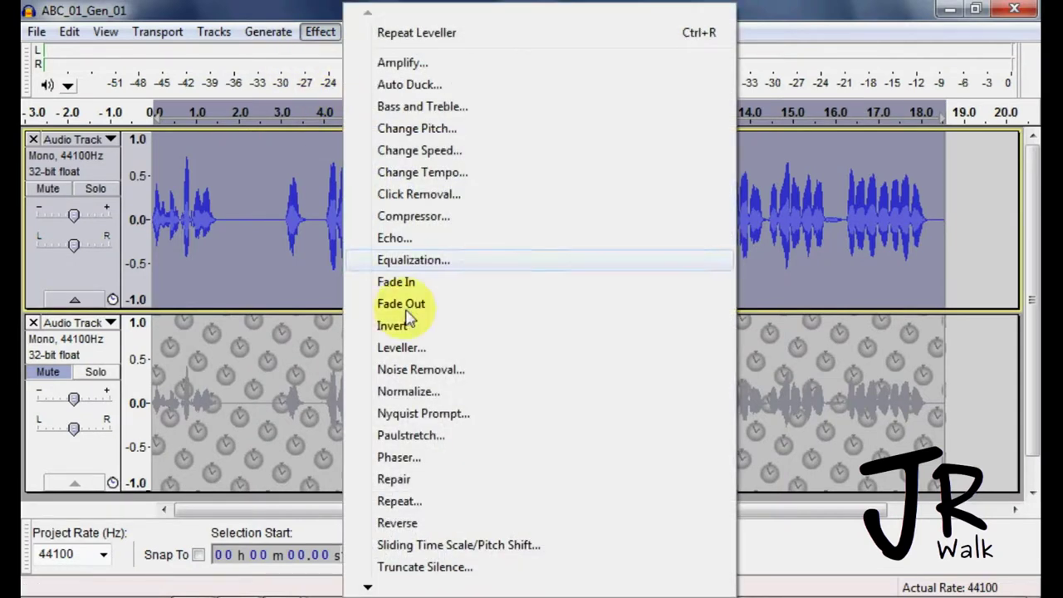
click(419, 389)
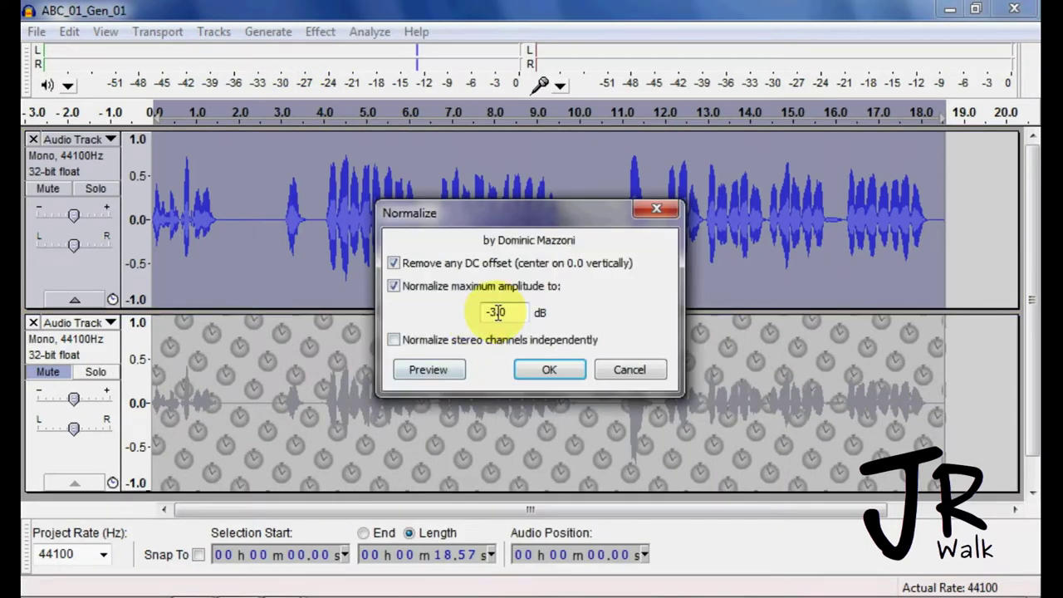
text(1)
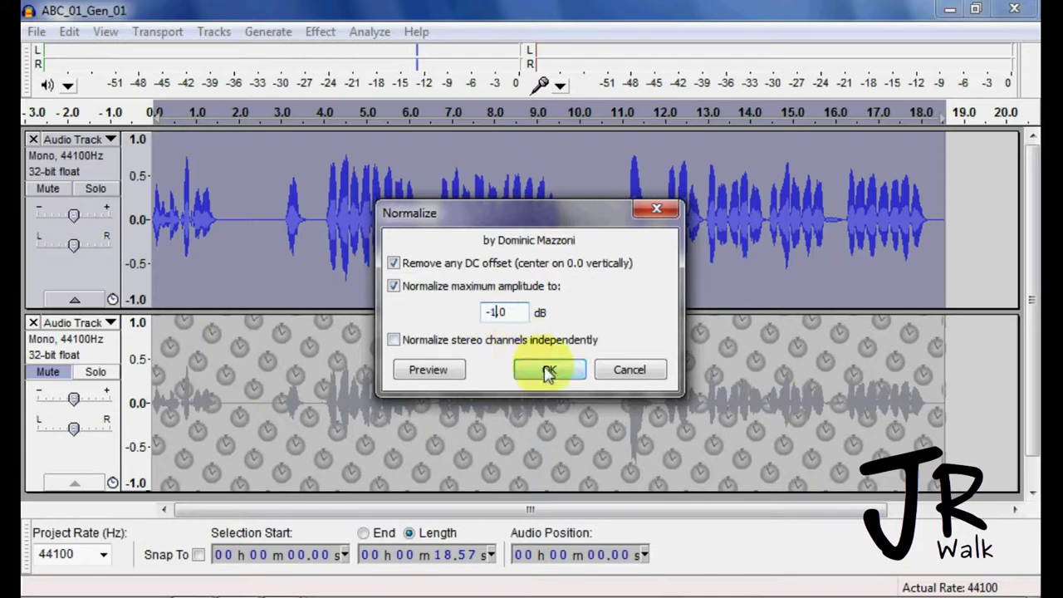
click(548, 371)
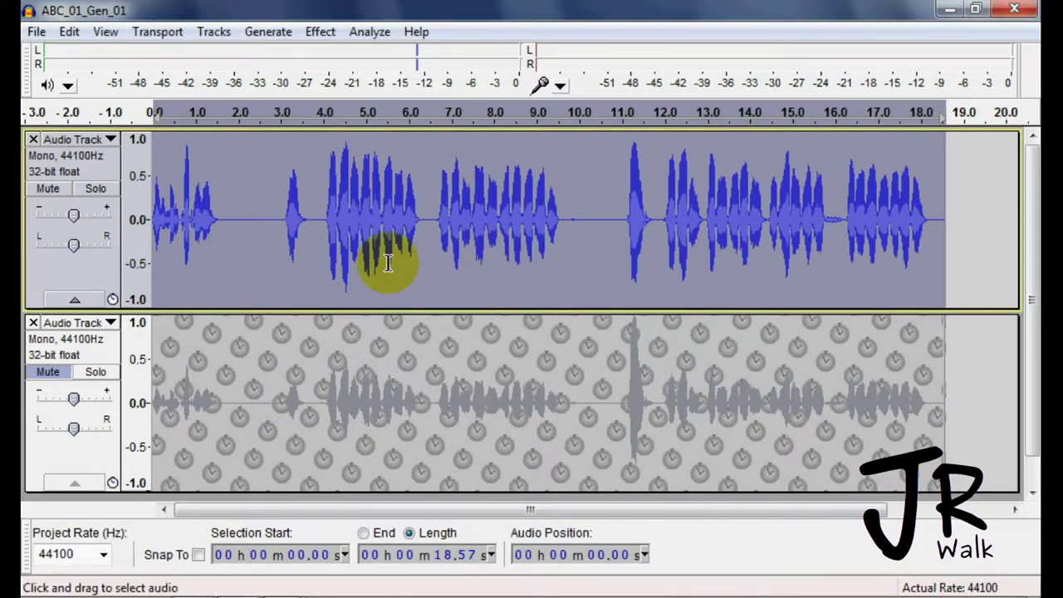
click(278, 234)
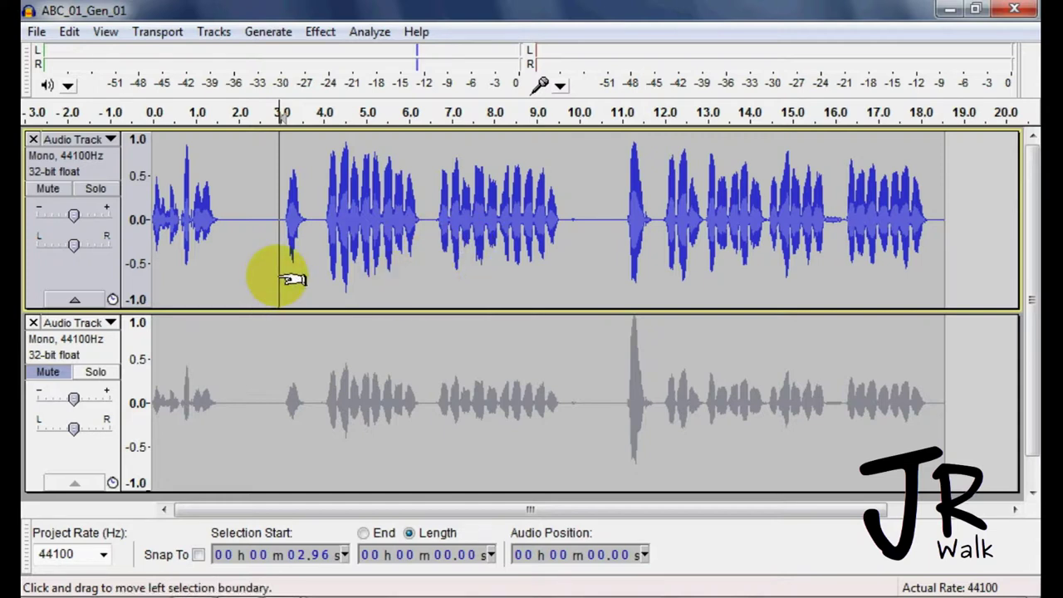
key(ctrl+s)
Step: Return to the start of the project and play the opening words into the silence that follows
click(232, 266)
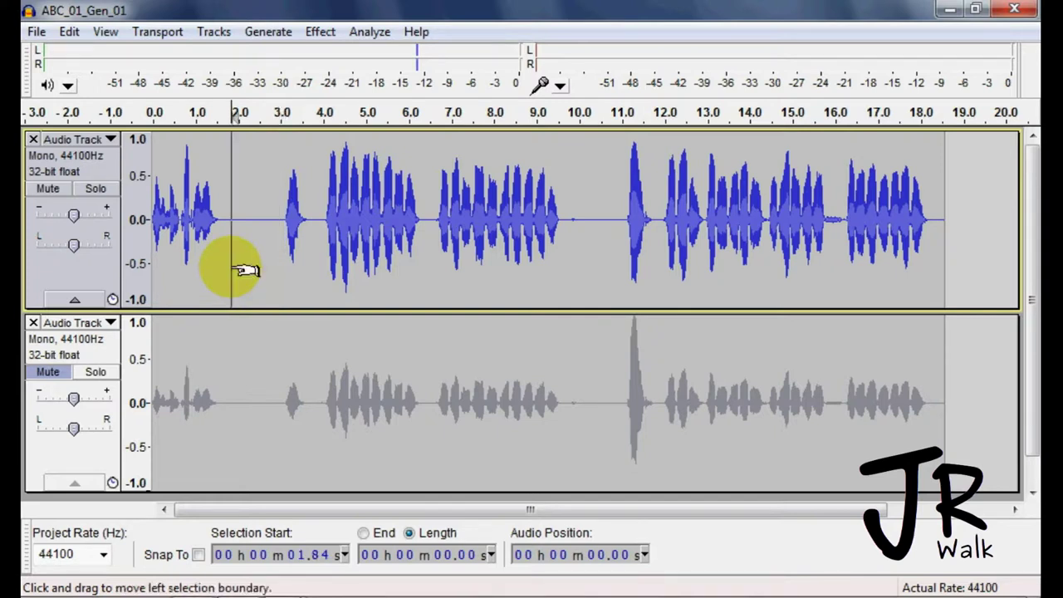
key(Home)
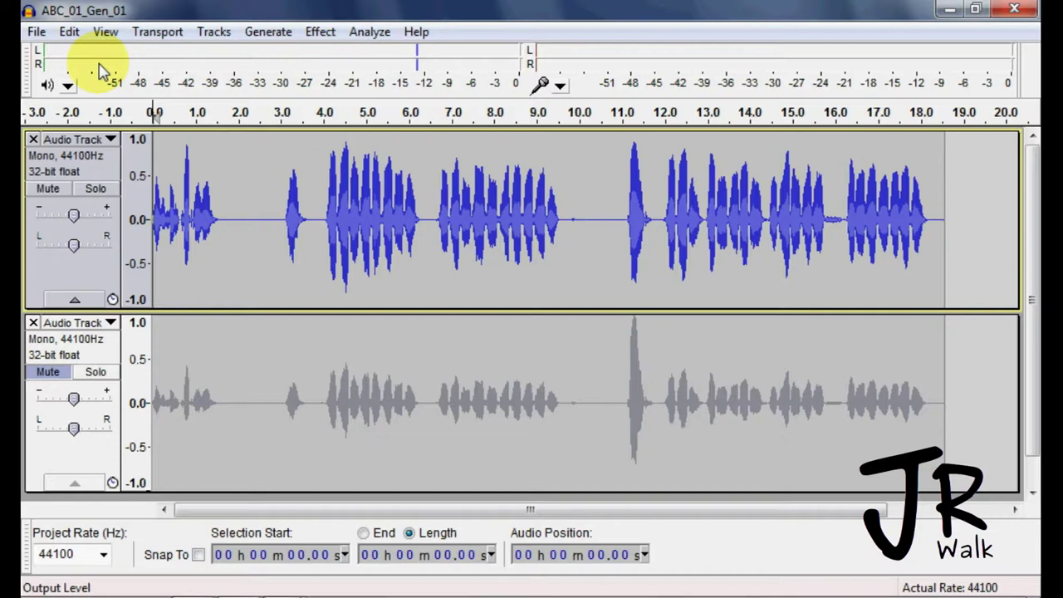
click(36, 32)
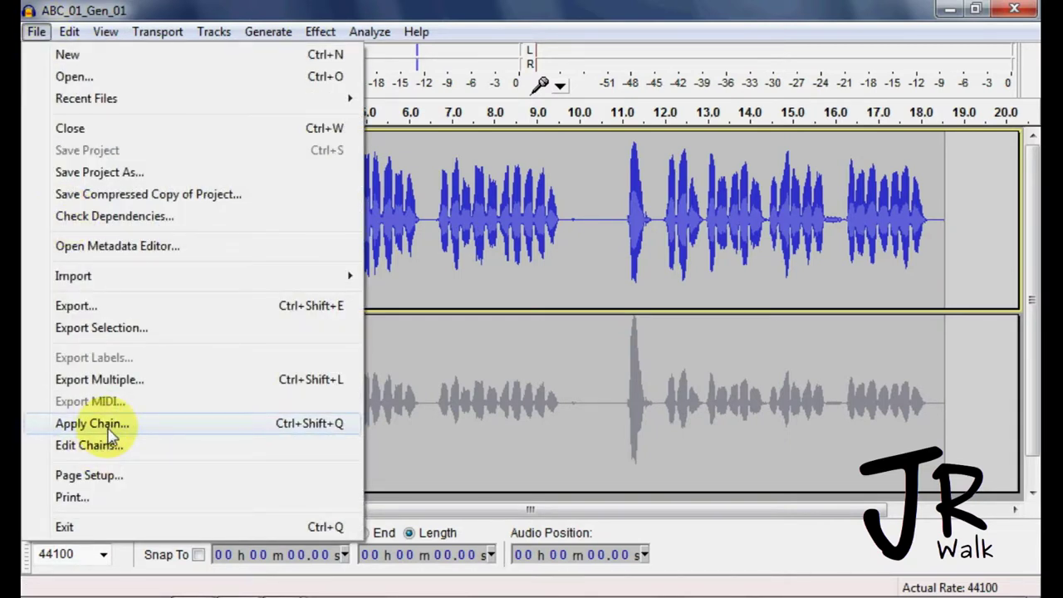
click(458, 267)
click(209, 268)
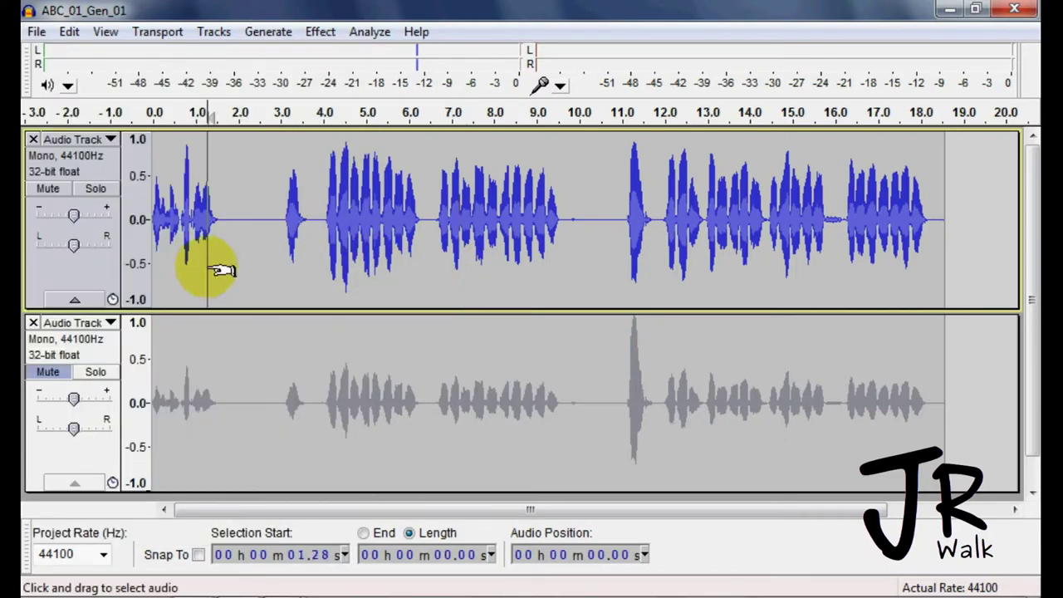
key(Home)
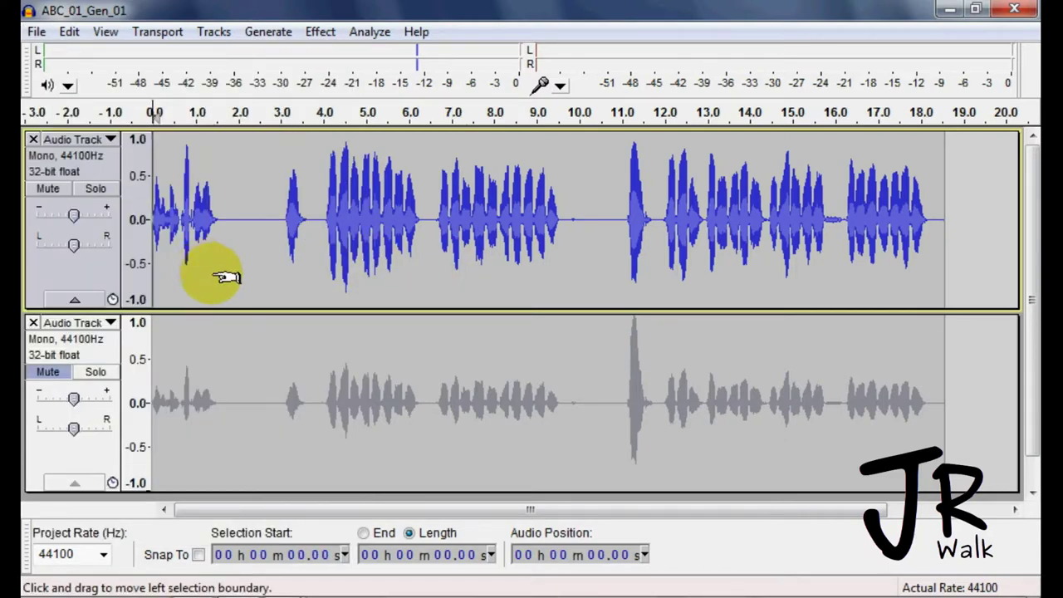
key(space)
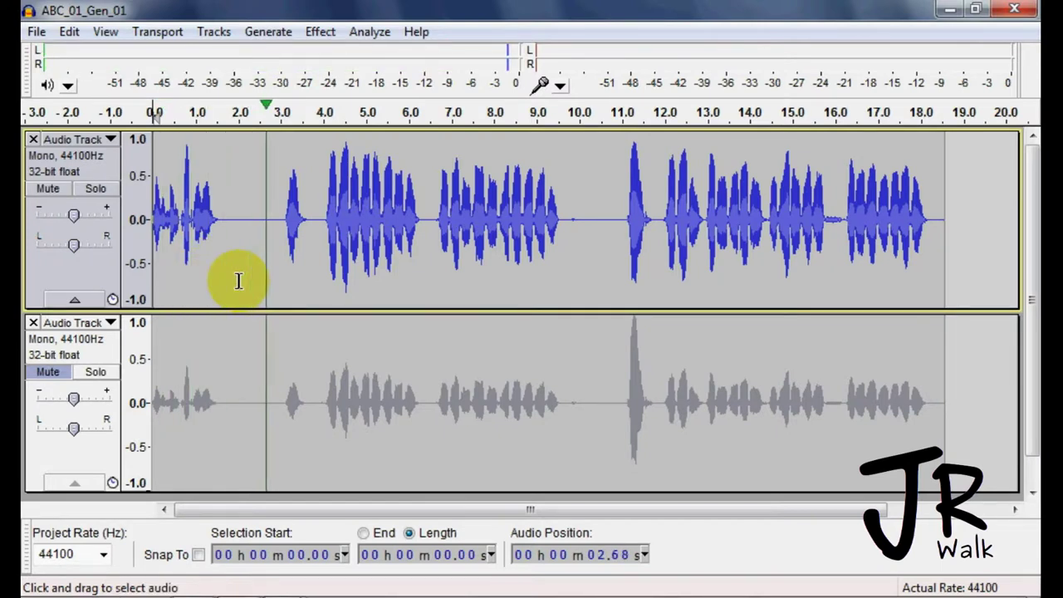
Step: Measure the silence between the opening words and the next word by selecting it
click(282, 230)
drag(286, 226, 237, 237)
click(450, 564)
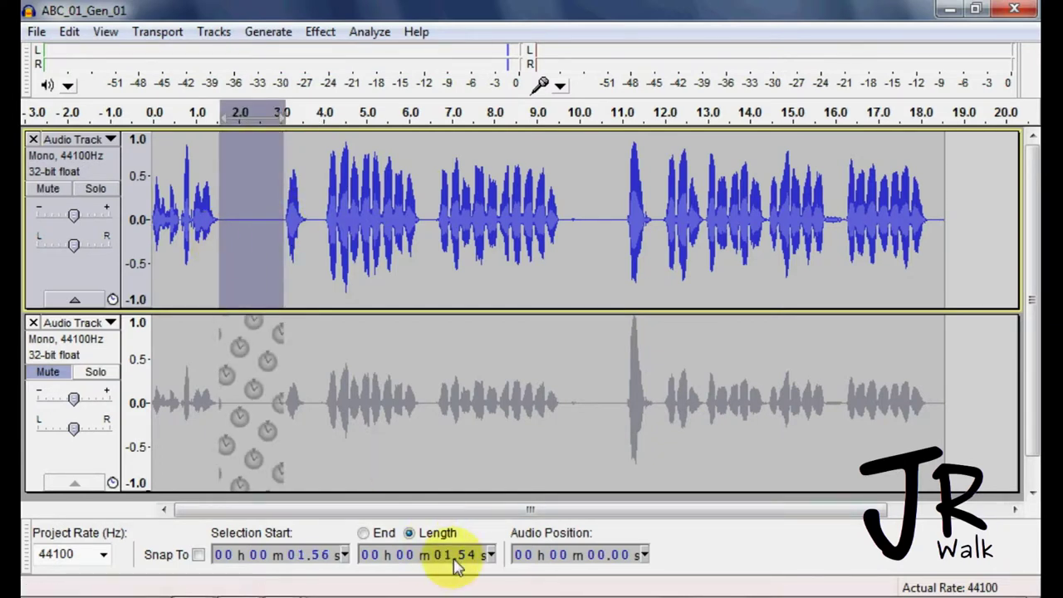
Step: Copy 0.56 s of silence starting at 2.01 s, paste it at 1.84 s, and select the lengthened gap to measure it
click(262, 223)
drag(264, 226, 241, 241)
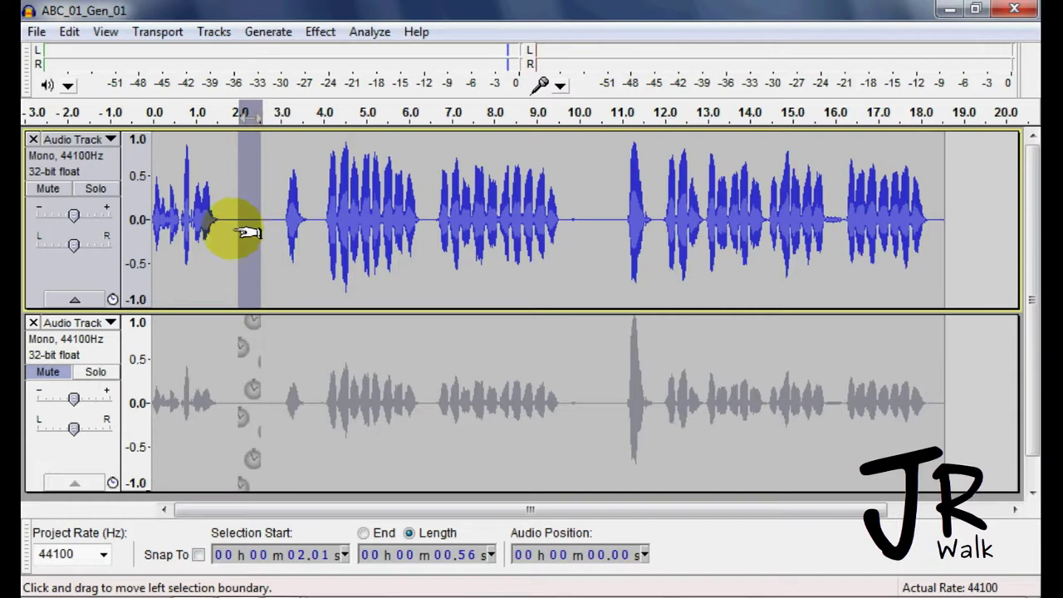
click(231, 230)
key(ctrl+v)
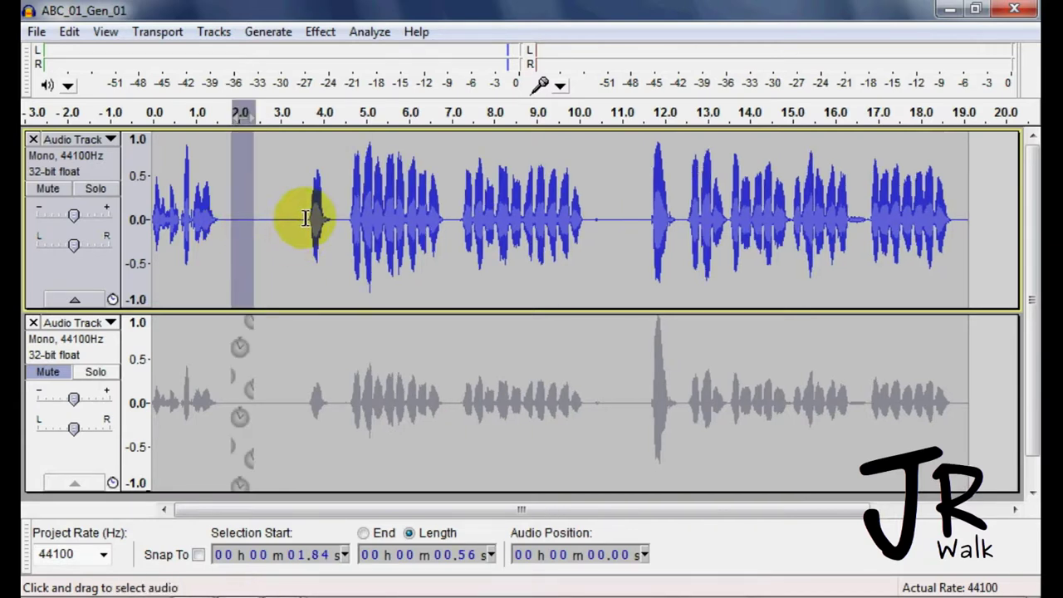
drag(307, 218, 217, 240)
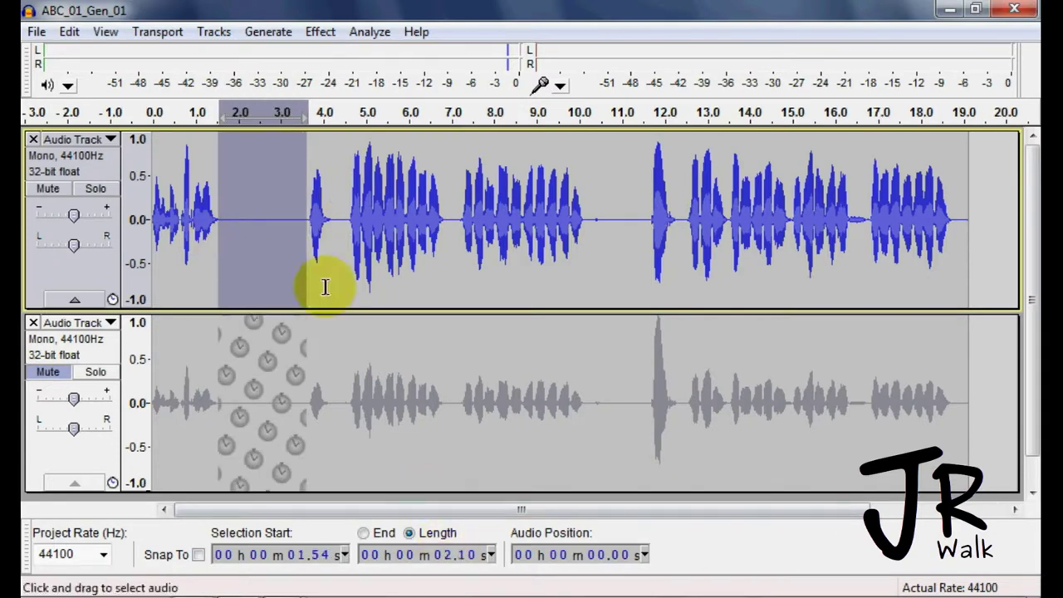
Step: Add a label named 01 at 3.62 s, just before the word that follows the lengthened silence
click(302, 224)
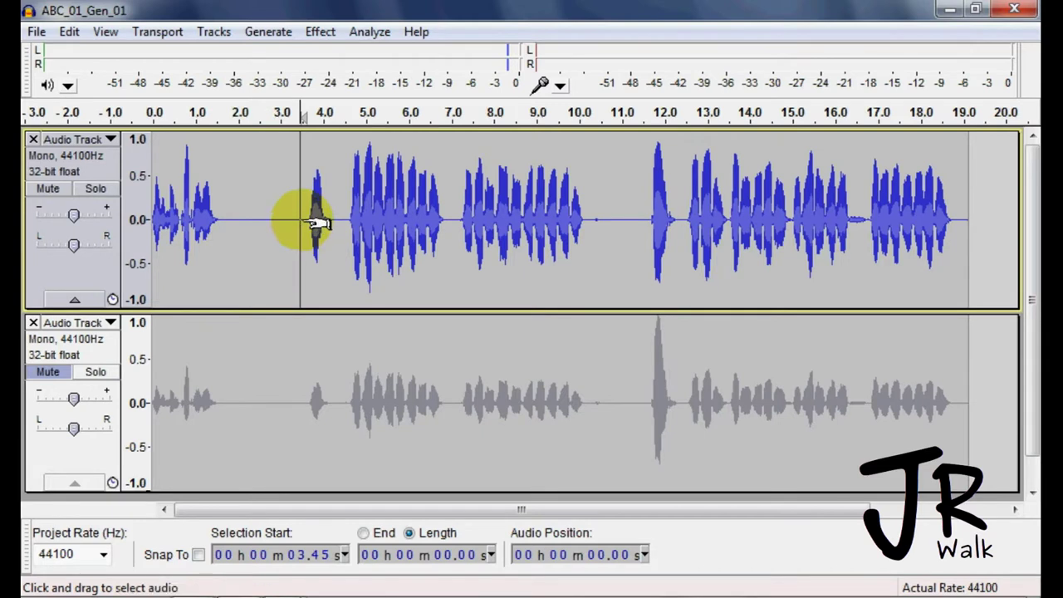
click(307, 221)
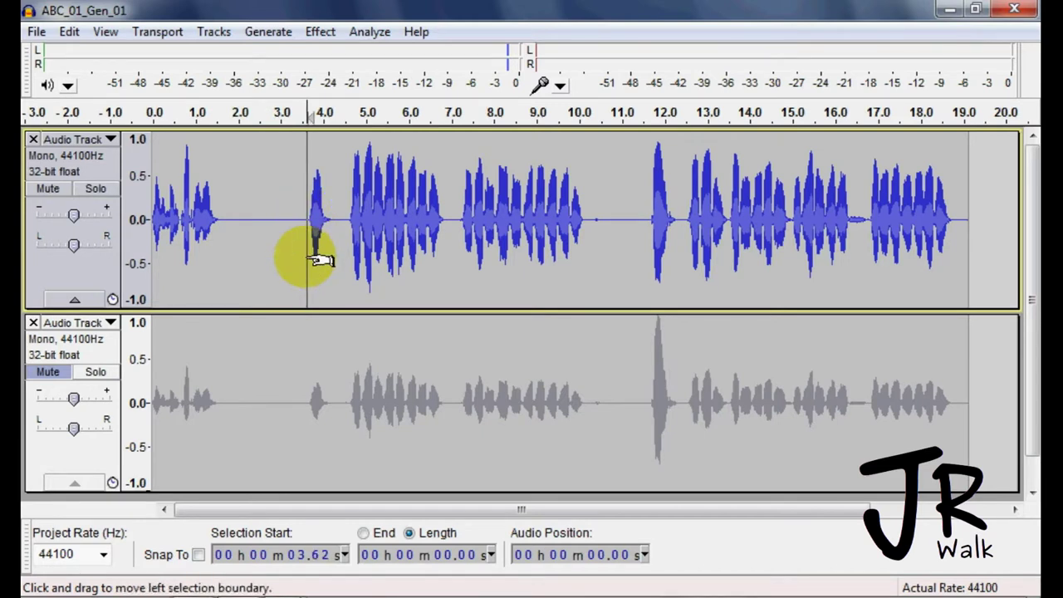
key(ctrl+b)
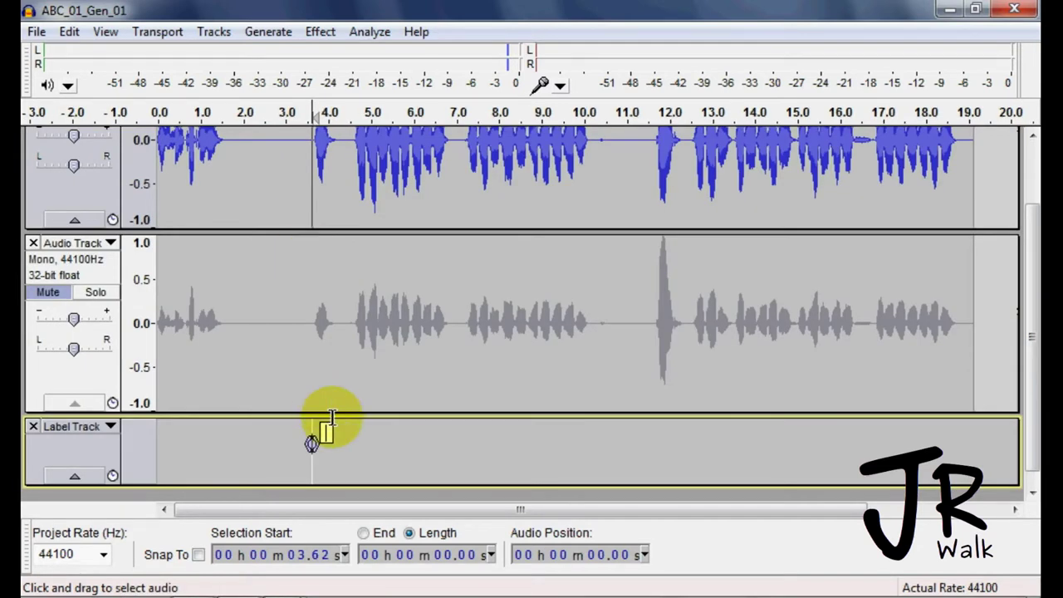
text(01)
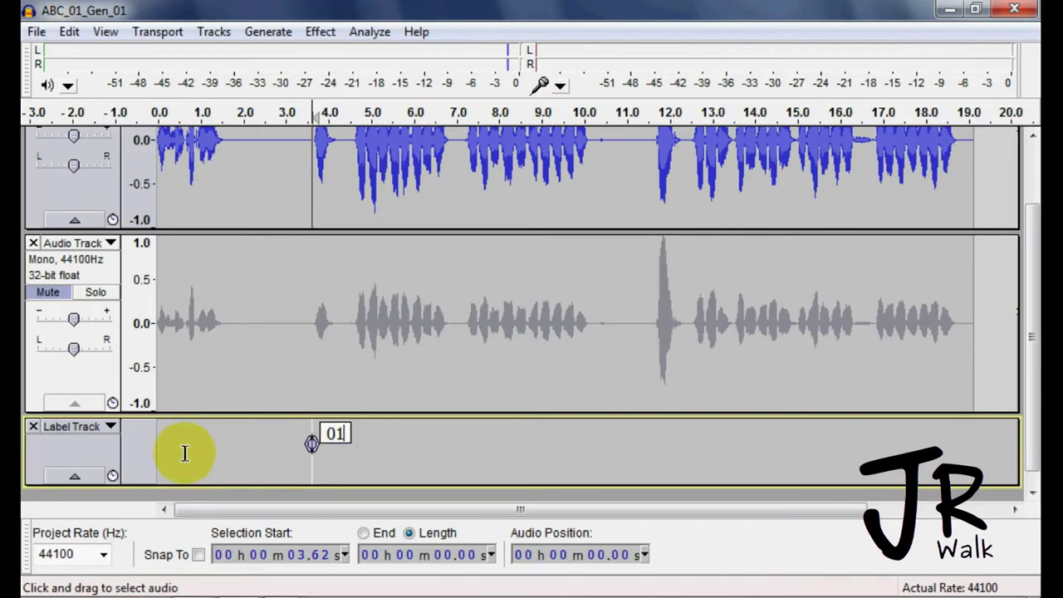
Step: Move the label track up between the two audio tracks and make the unmuted audio track taller
click(111, 427)
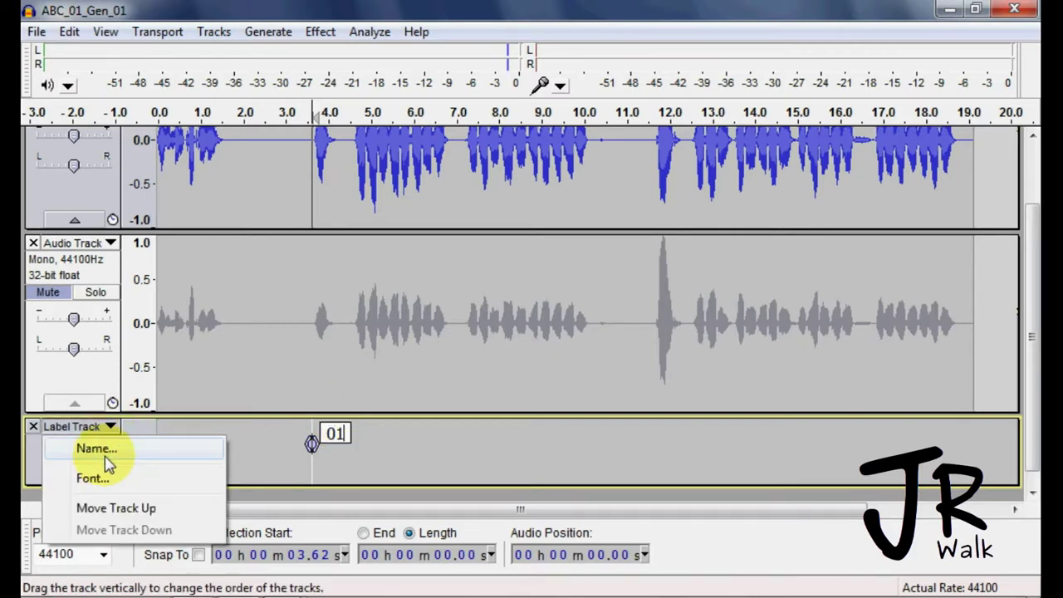
click(102, 507)
scroll(275, 283, down, 1)
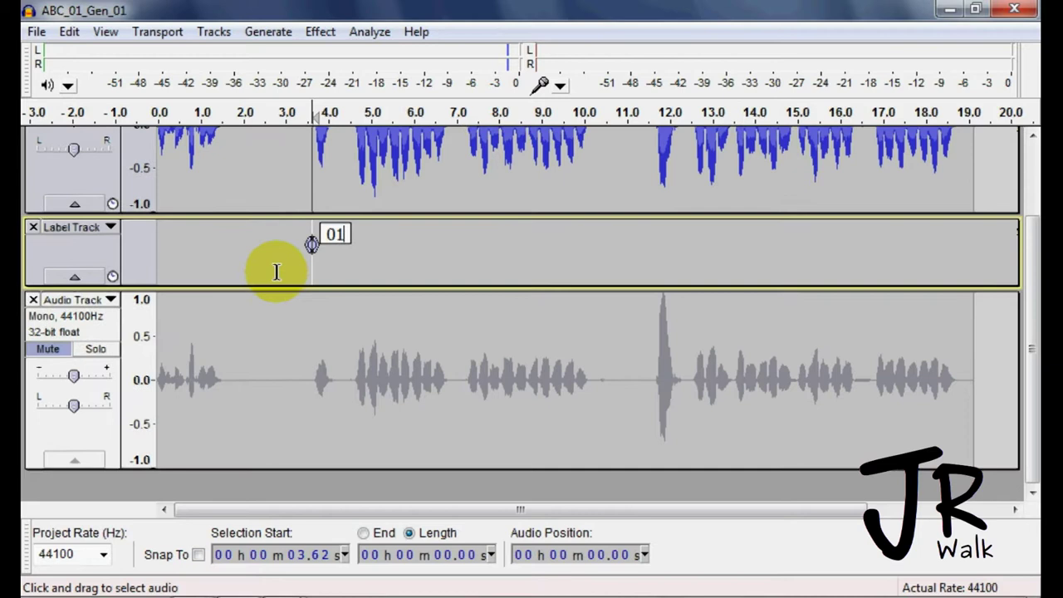
scroll(264, 371, up, 3)
drag(261, 311, 256, 356)
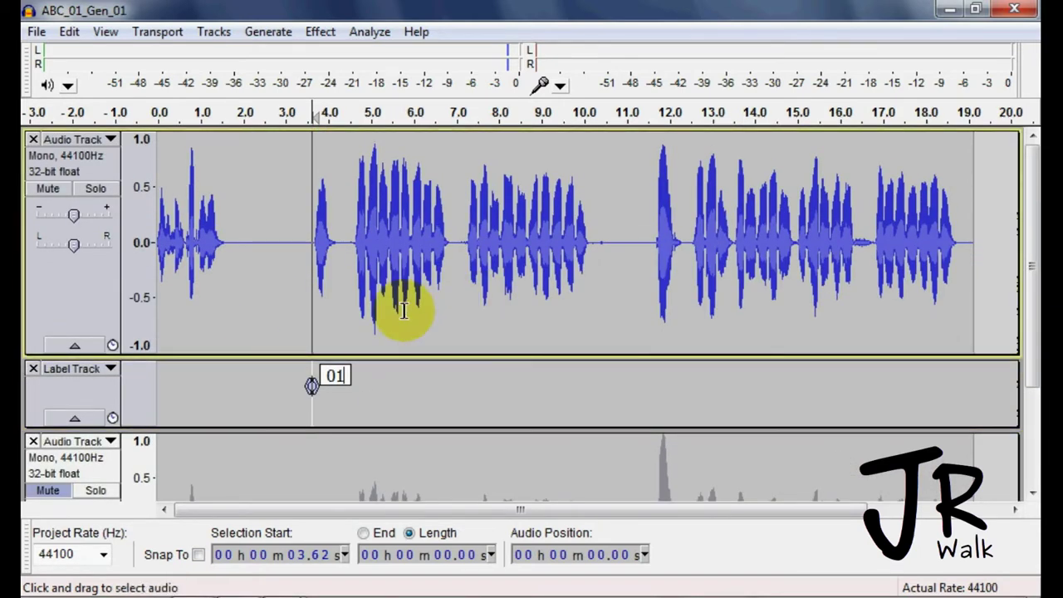
Step: Play the unmuted track from 3.27 s to find the next section, and add a label named 02 at 7.19 s
click(297, 295)
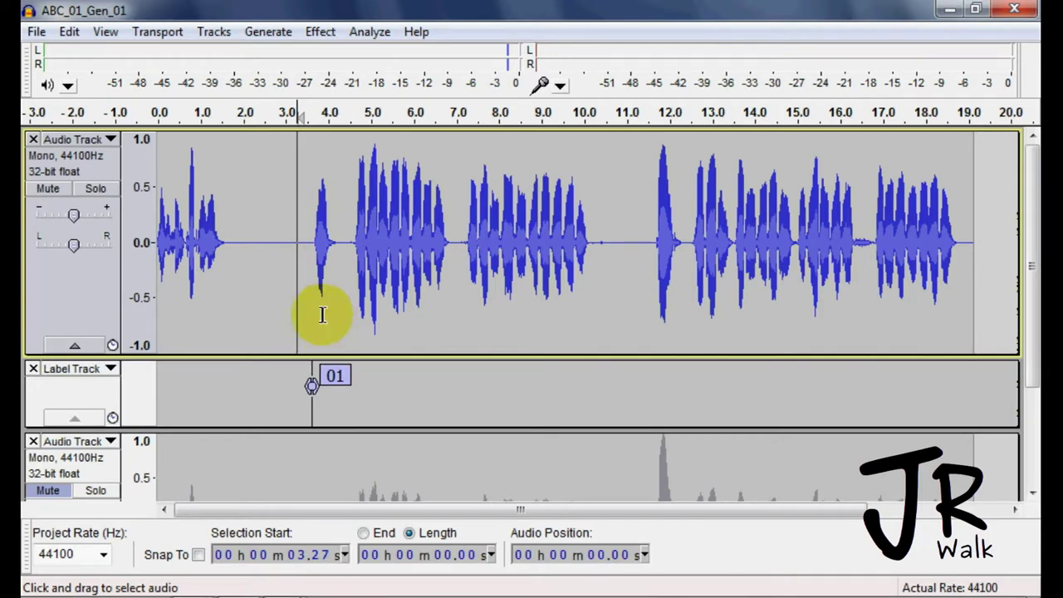
key(space)
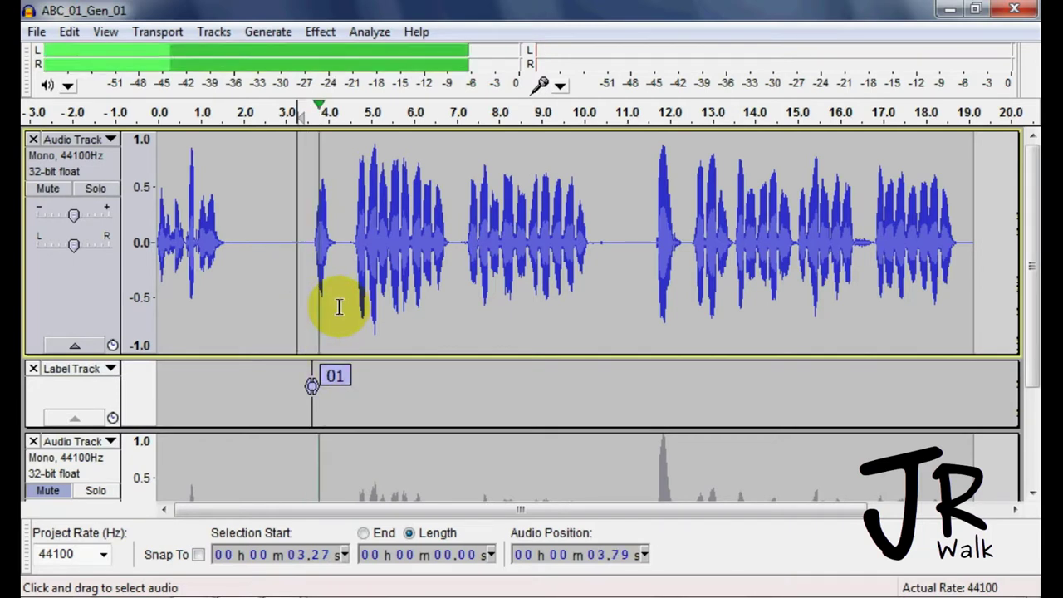
click(470, 283)
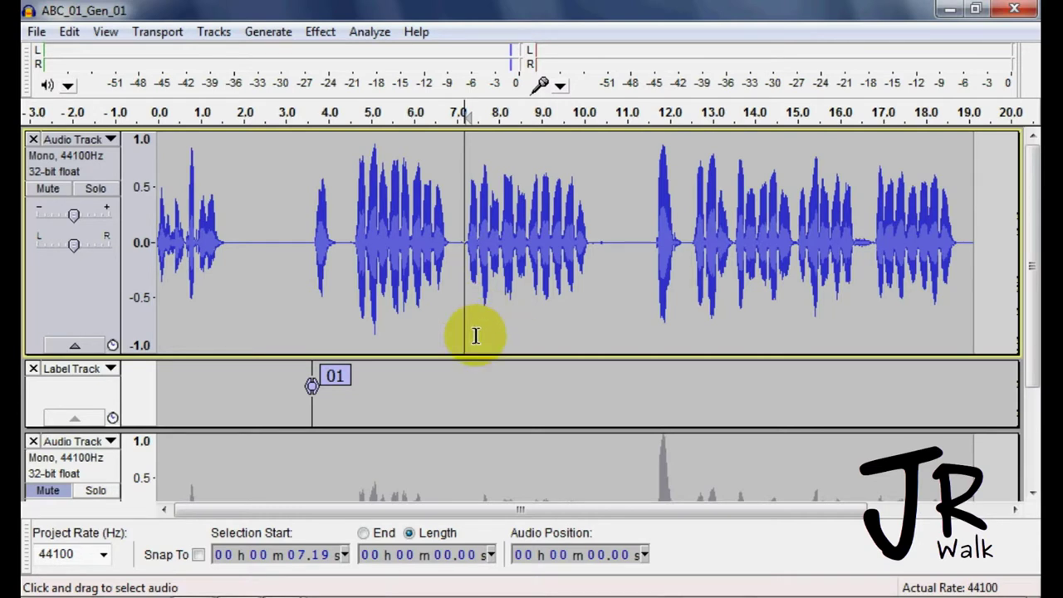
key(ctrl+b)
text(02)
click(517, 292)
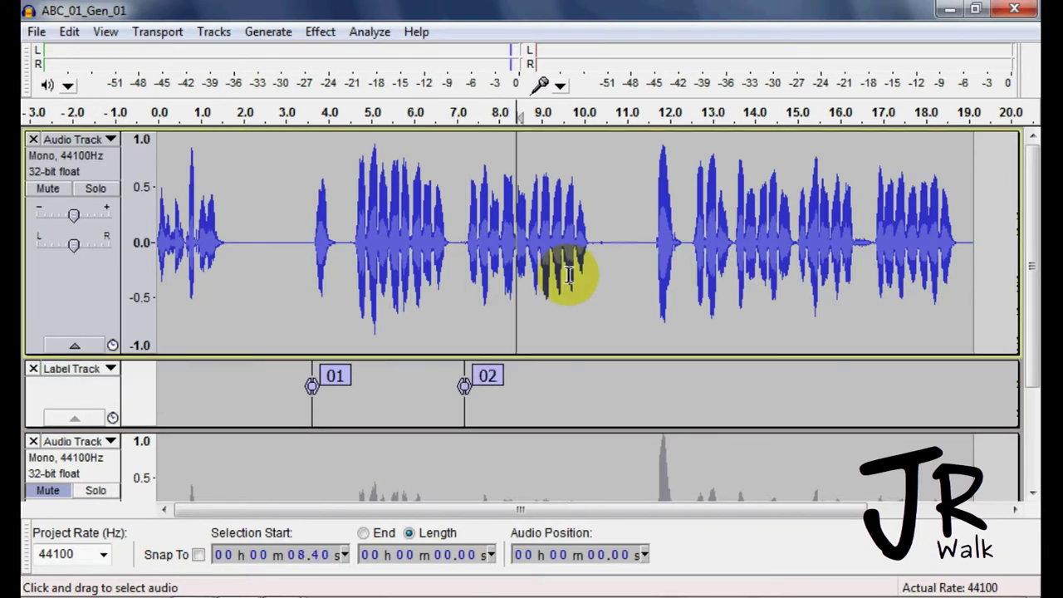
Step: Play from 11.69 s to check the section start, and add a label named 05 at 11.59 s, just before the word
click(657, 241)
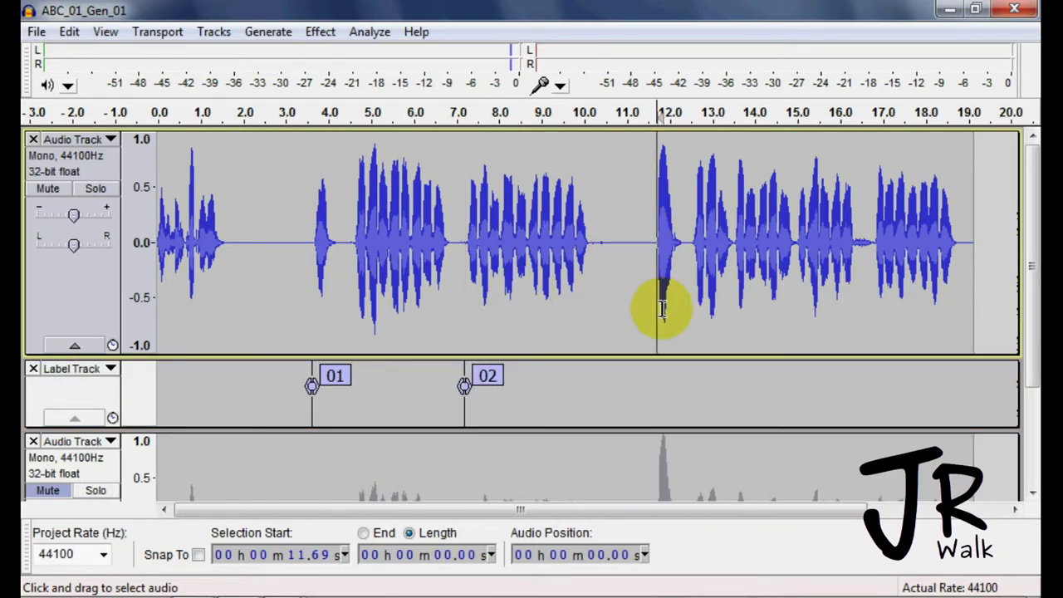
key(space)
key(space)
click(656, 266)
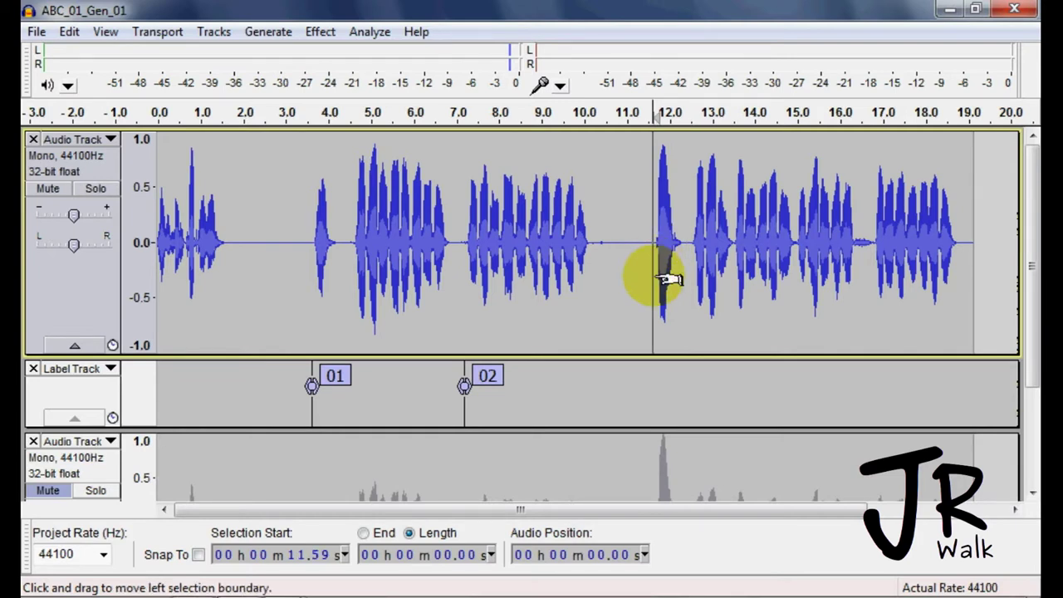
key(ctrl+b)
text(05)
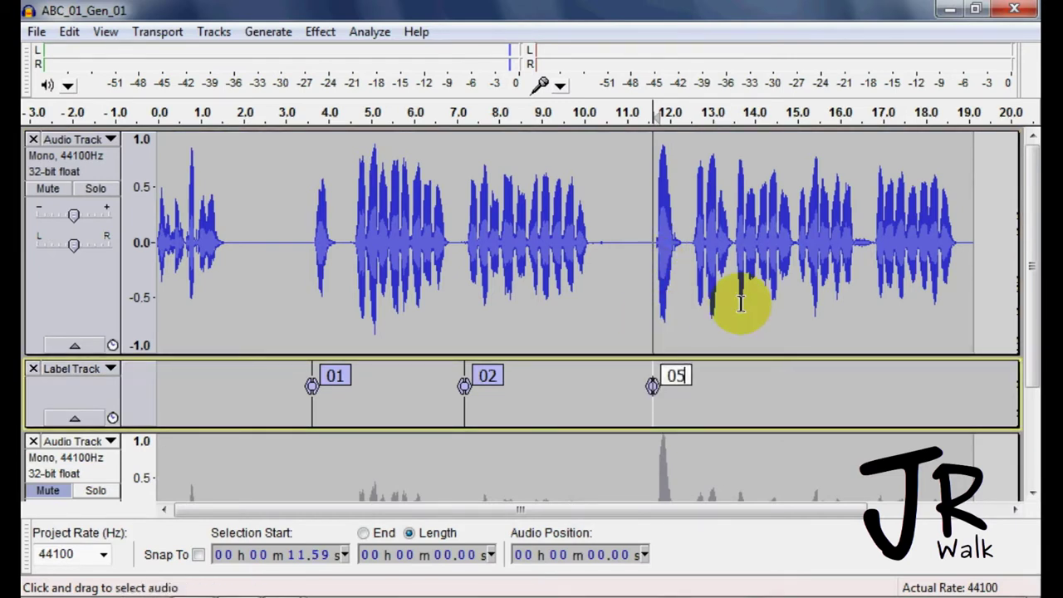
Step: Add a label named 10 at 18.90 s, in the silence after the last spoken section
click(966, 244)
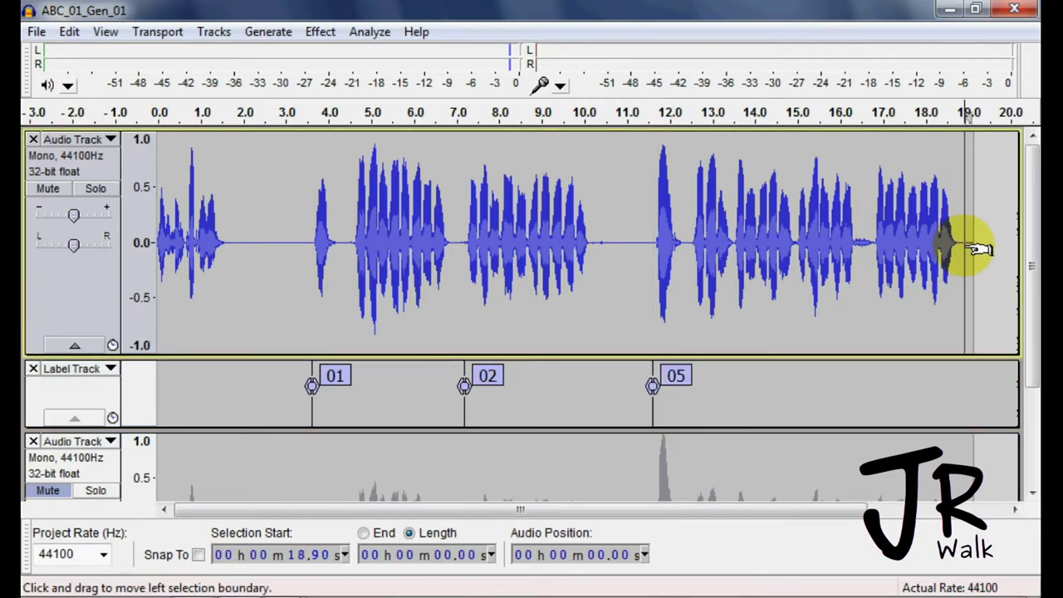
key(ctrl+b)
text(10)
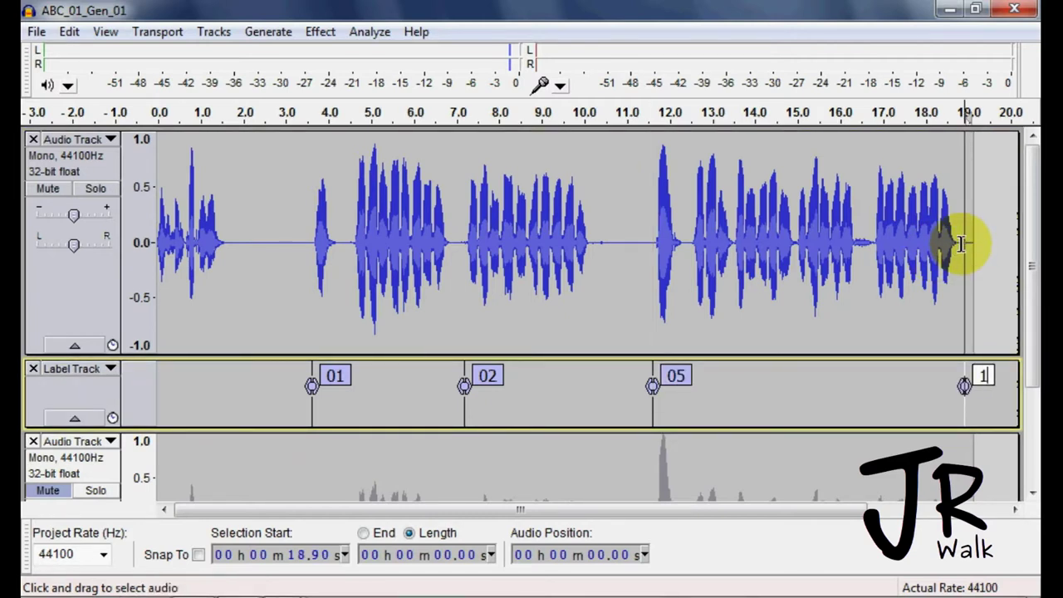
click(886, 290)
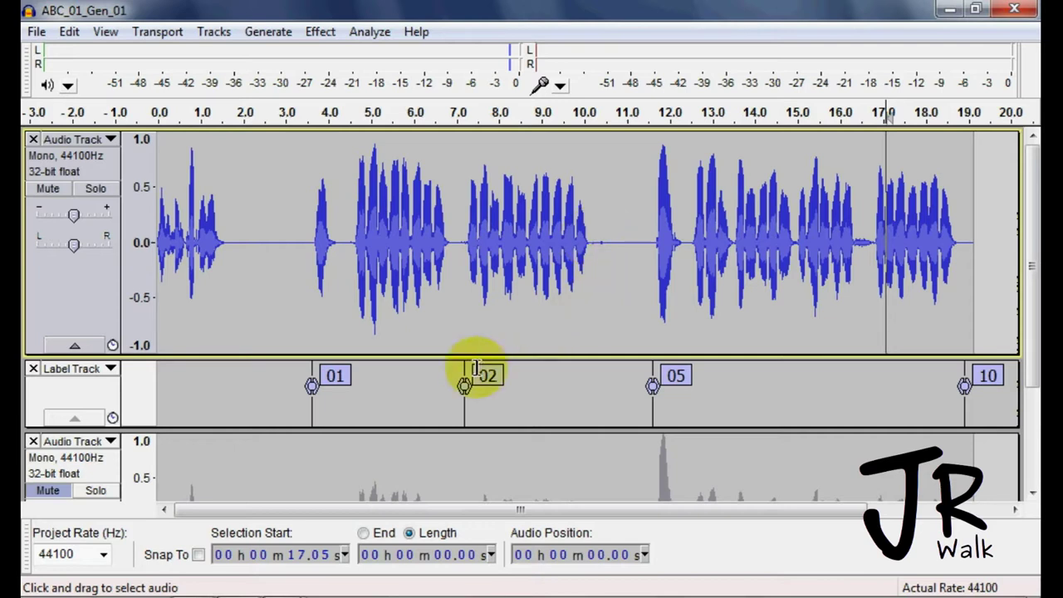
Step: Play from 3.62 s to check the pause between the first two sections, and delete the silence from 6.93 s up to just past label 02
click(312, 251)
key(space)
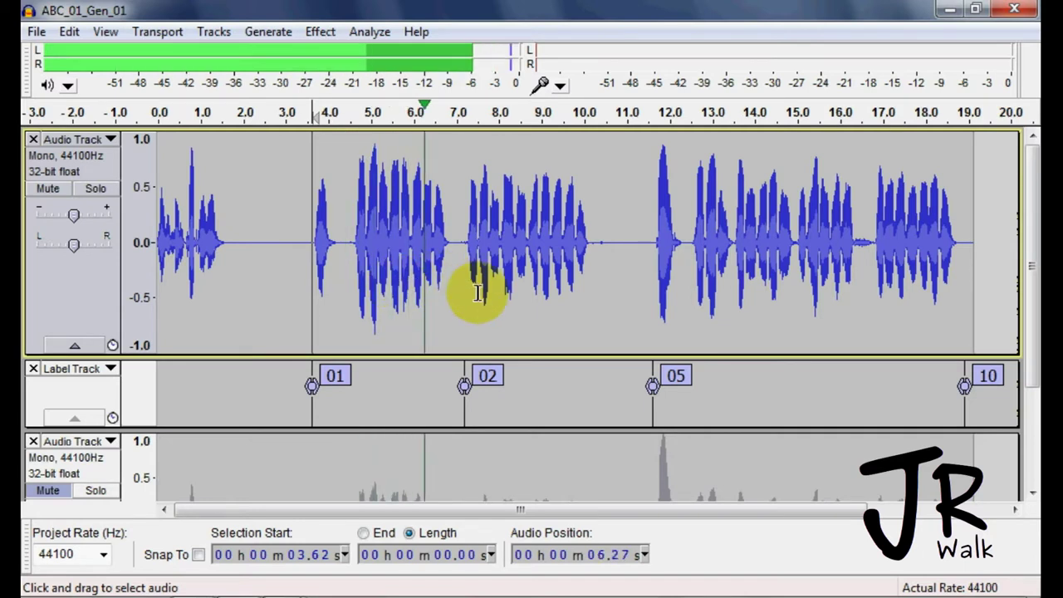
key(x)
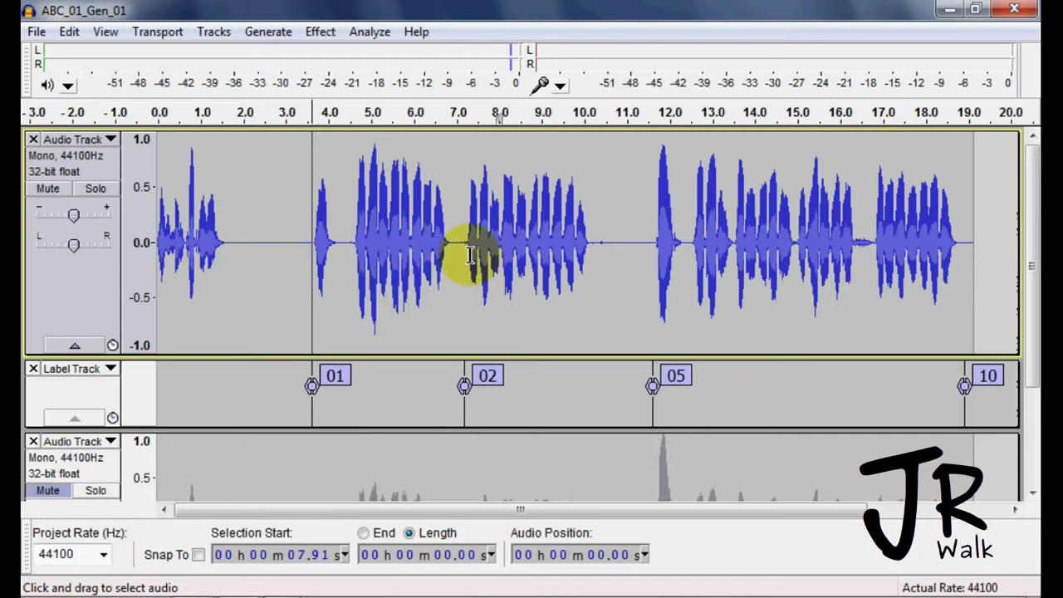
drag(460, 245, 453, 244)
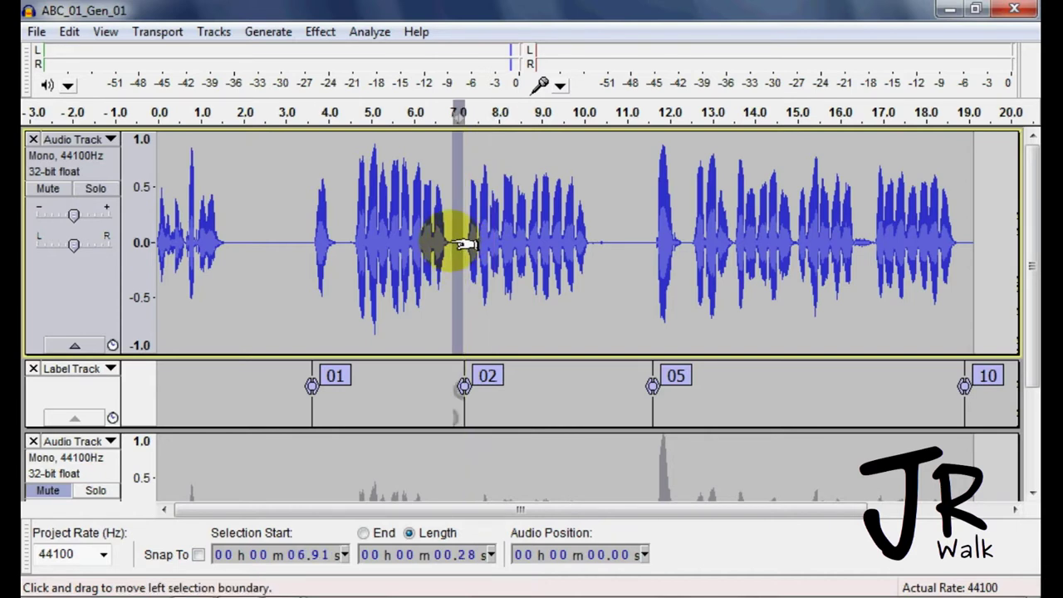
click(466, 249)
click(453, 245)
drag(453, 245, 466, 245)
key(Delete)
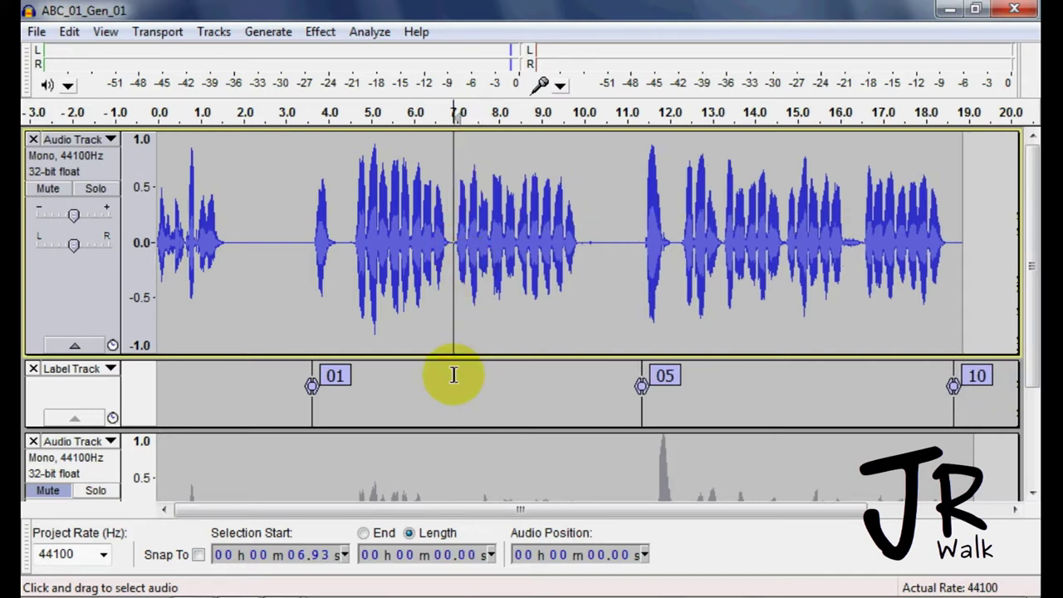
Step: Add a replacement label named 02 at 6.93 s, in the shortened pause
key(ctrl+b)
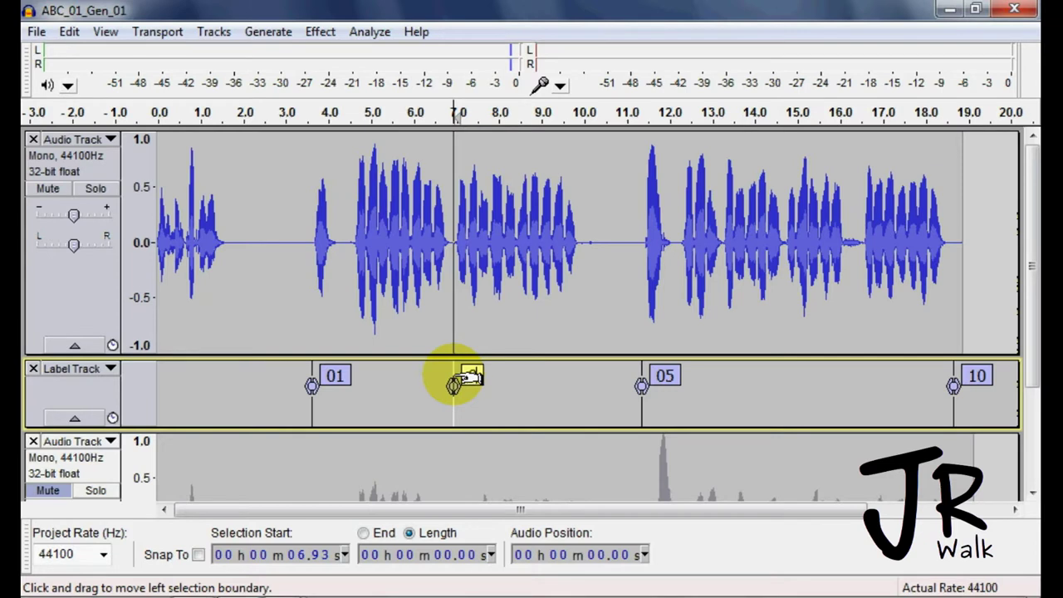
text(02)
click(465, 276)
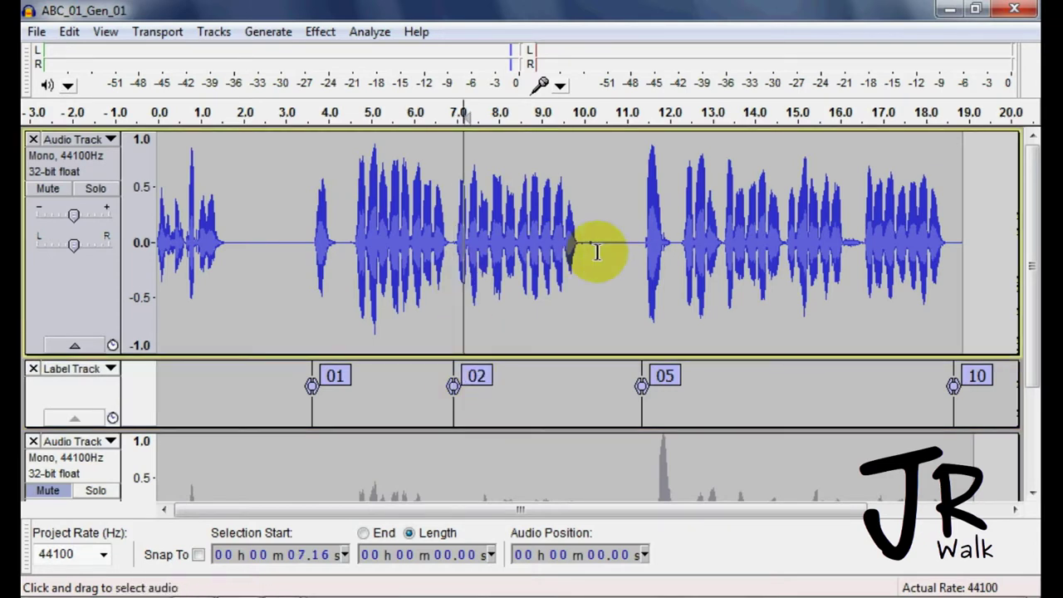
Step: Shorten the long pause before the section labelled 05 by deleting about 0.8 s of silence from 9.91 s
drag(614, 247, 581, 288)
key(Delete)
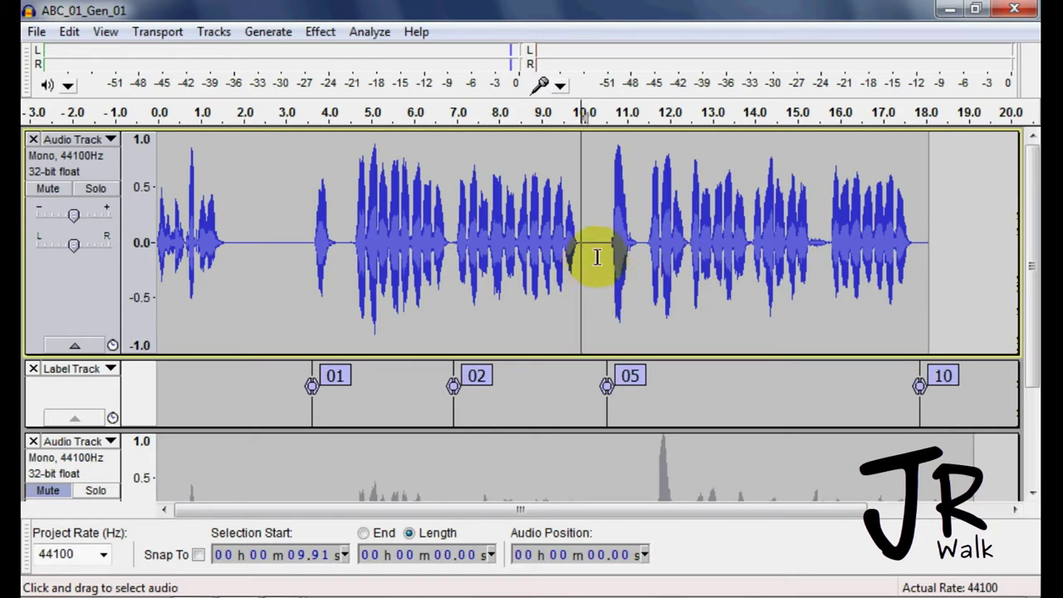
Step: Try silencing the 0.51 s of low-level noise starting at 15.26 s, and play the passage from 14.98 s before and after
click(798, 253)
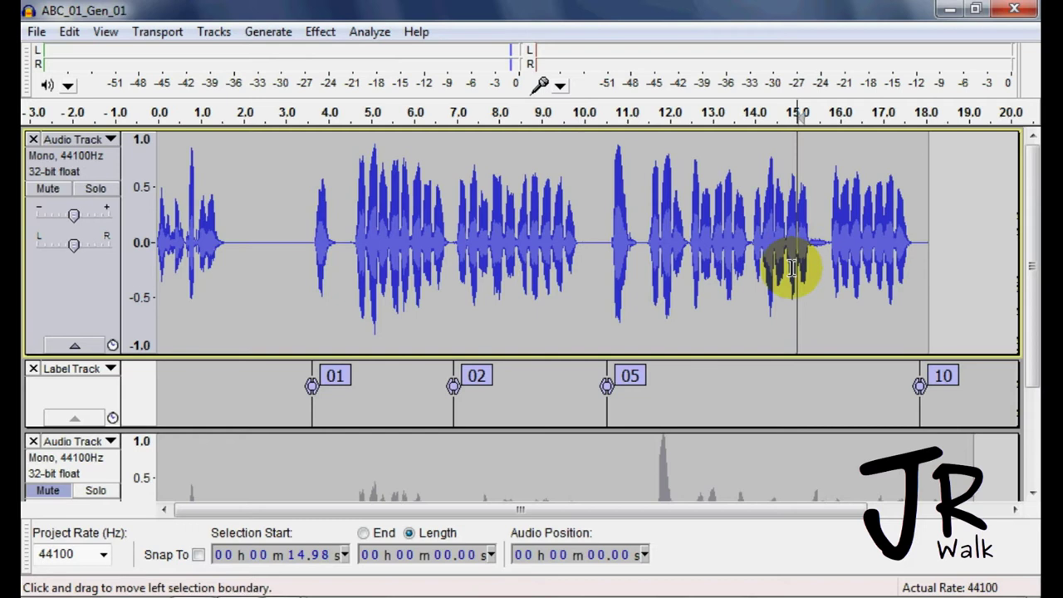
key(space)
key(x)
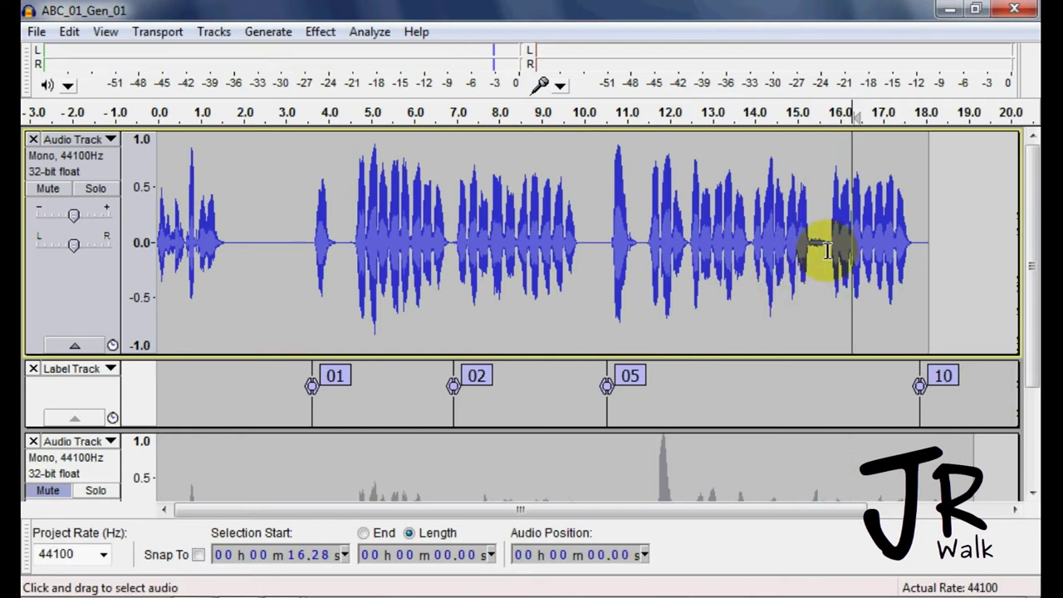
drag(830, 245, 807, 278)
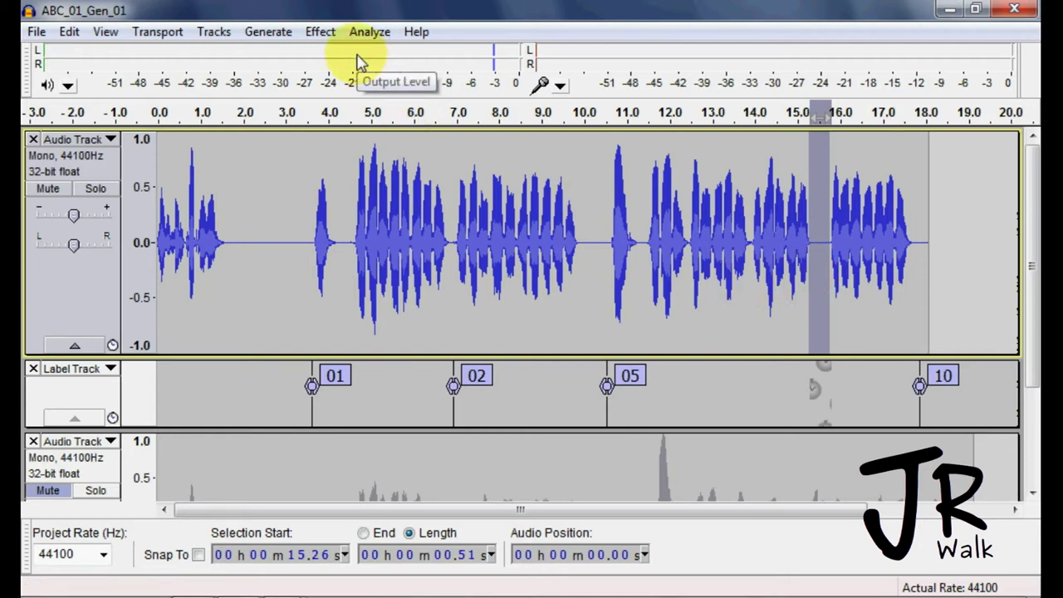
click(797, 248)
key(space)
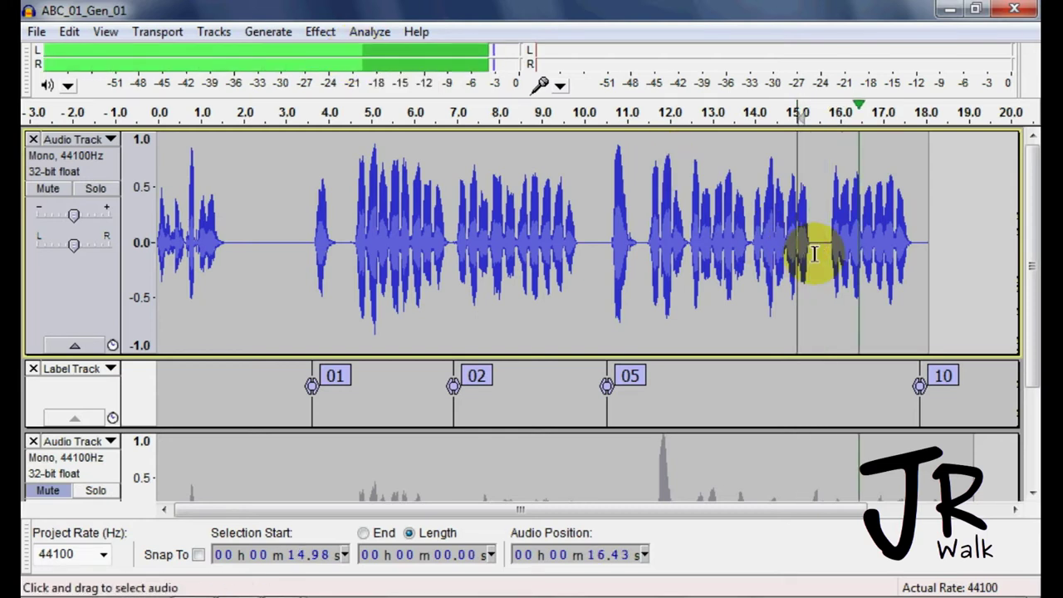
key(x)
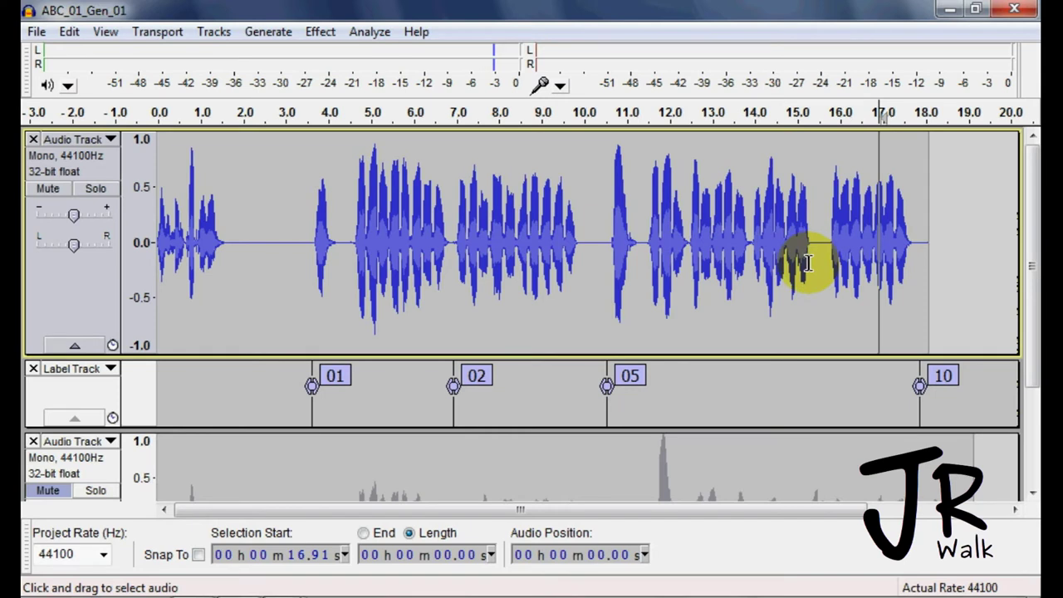
Step: Undo the silencing of the 0.51 s gap at 15.26 s and play the passage from 14.72 s
drag(829, 263, 808, 263)
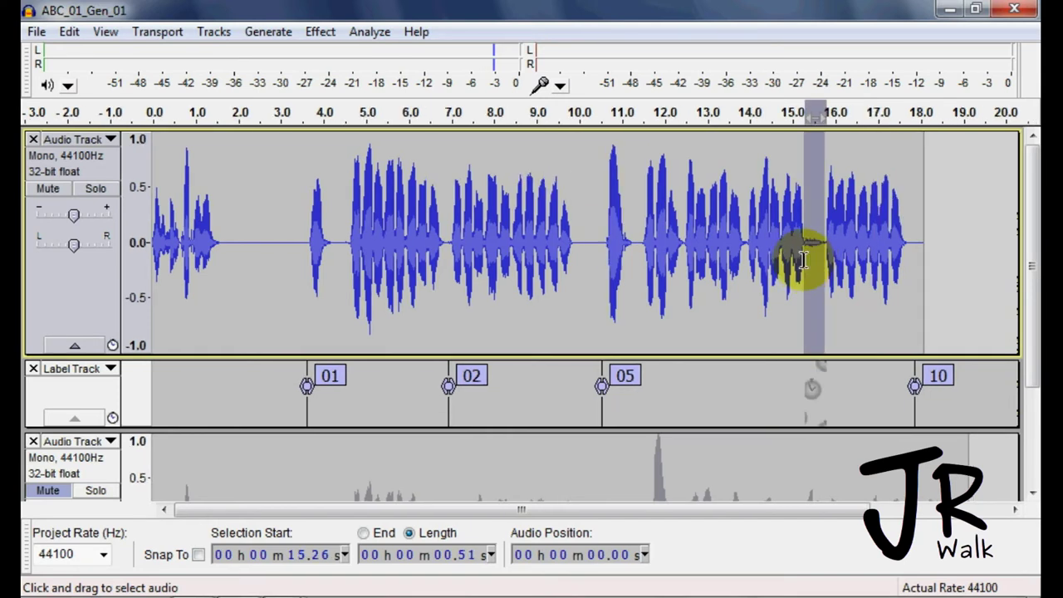
click(783, 261)
key(space)
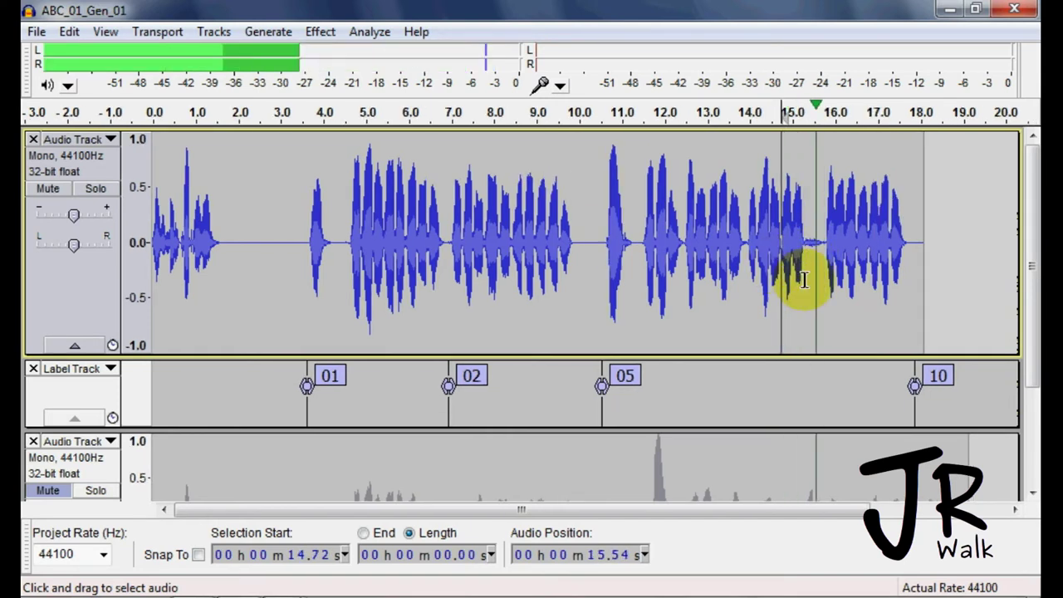
key(x)
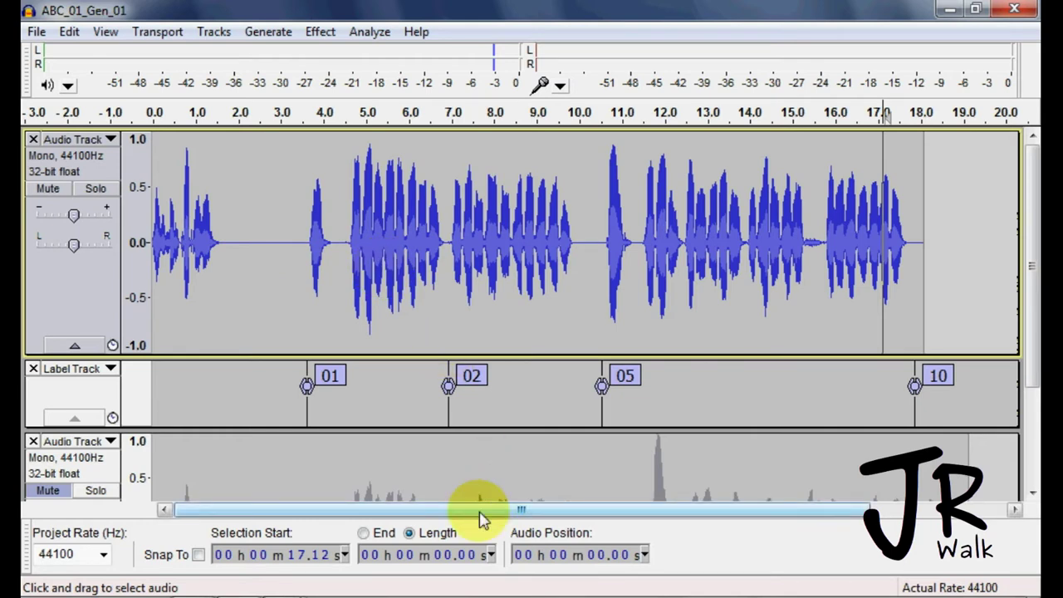
Step: Save the project and export the audio as ABC_01_Gen_01, WAV signed 16 bit PCM, in 03 Masters (WAV & Labels), replacing the existing file
click(285, 242)
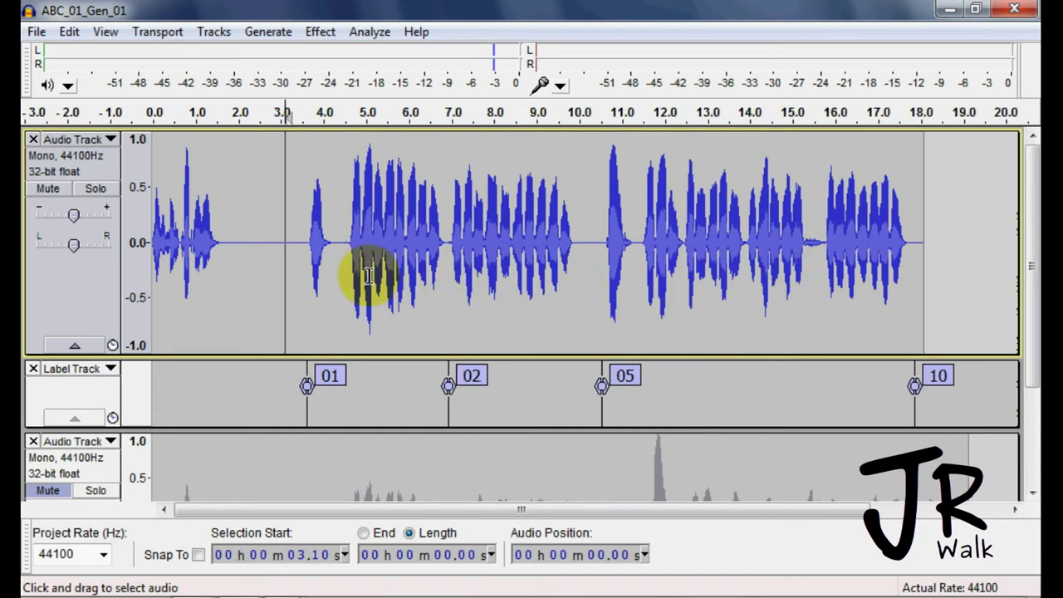
key(ctrl+s)
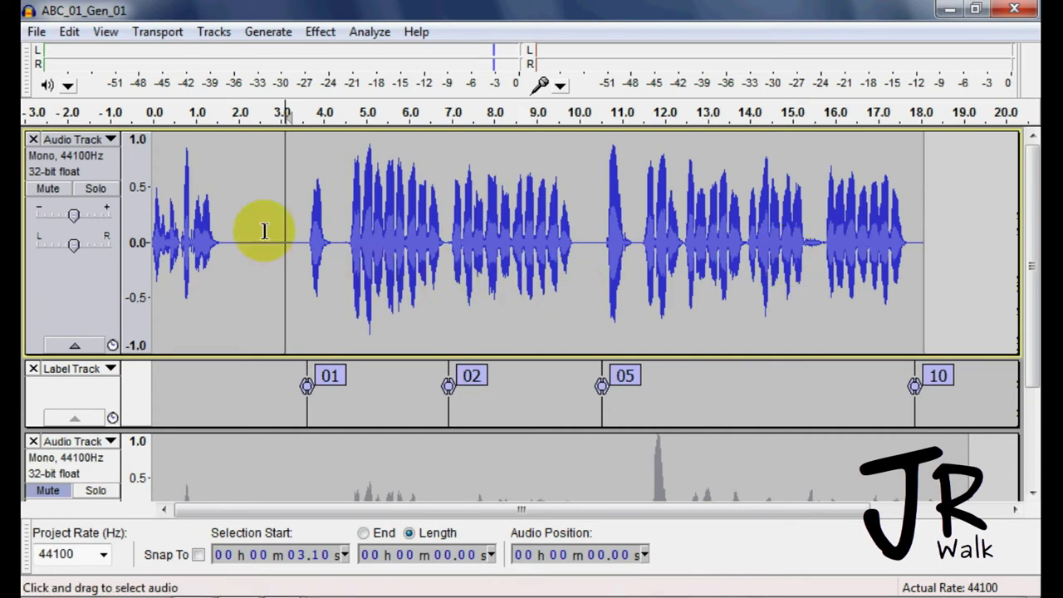
click(36, 33)
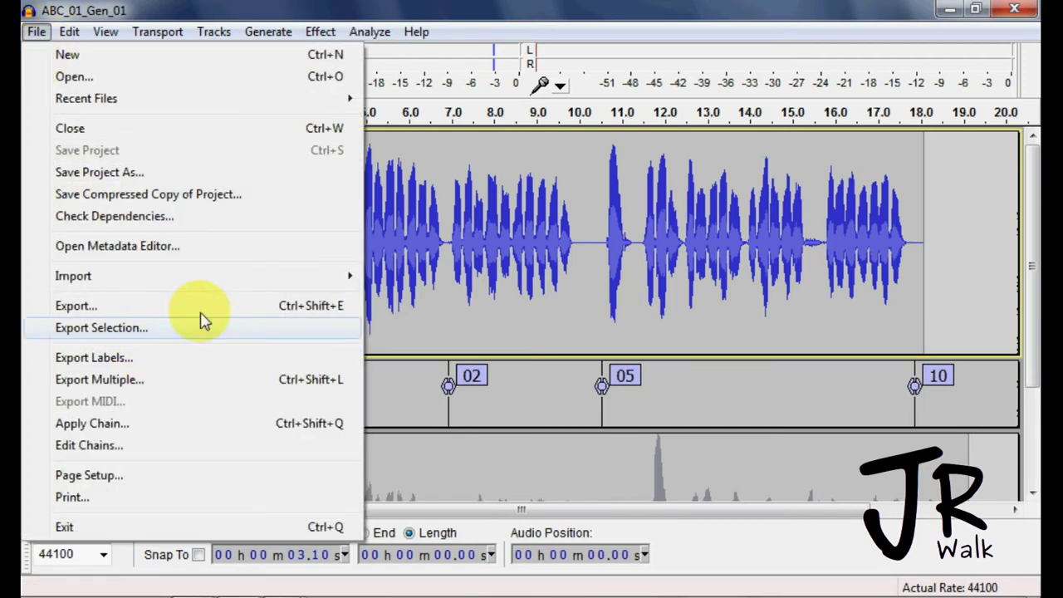
click(368, 304)
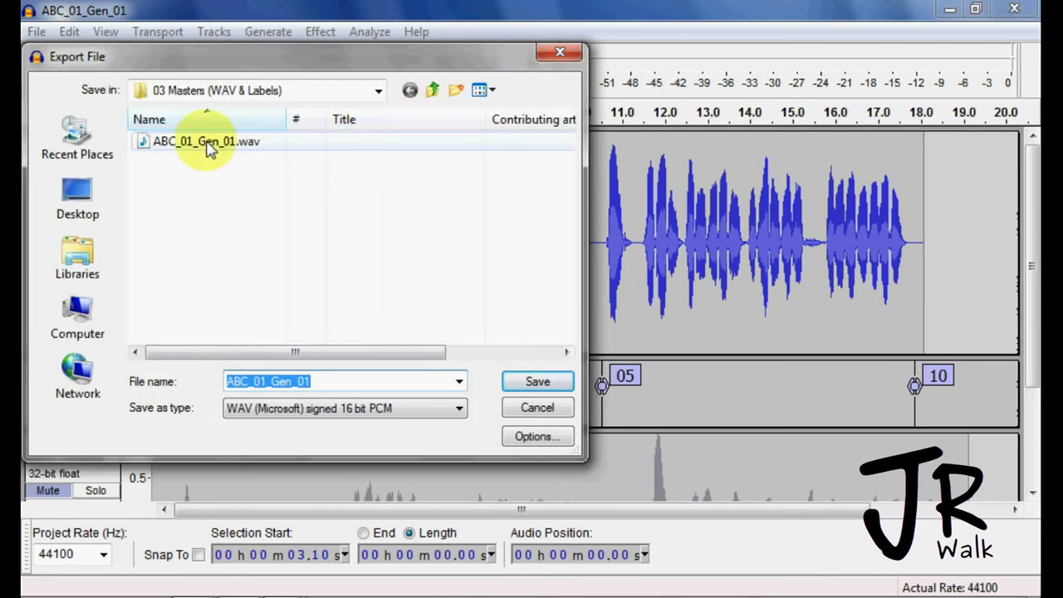
mouse_move(209, 146)
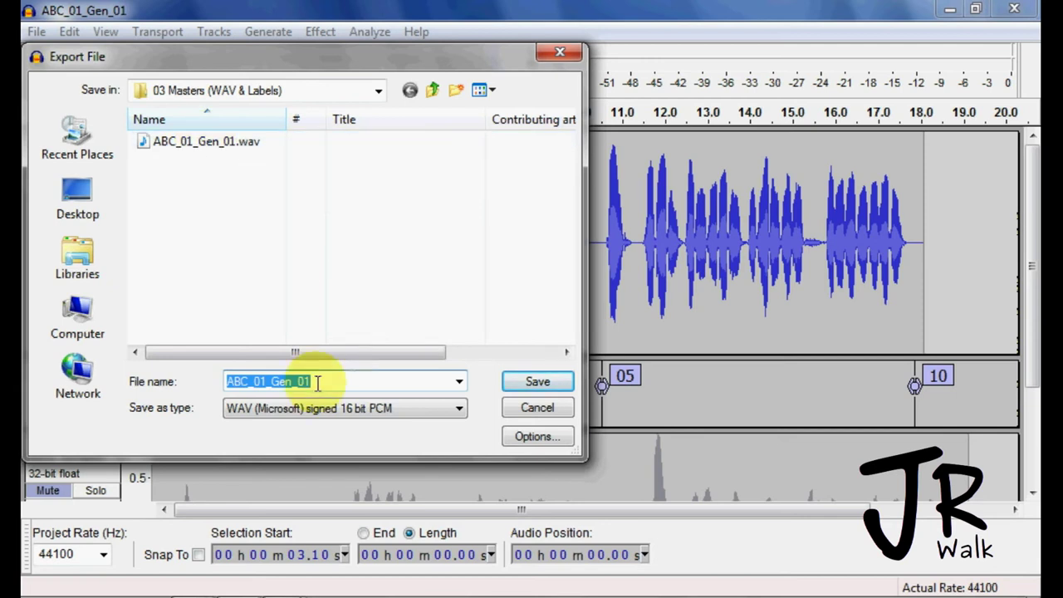
click(538, 381)
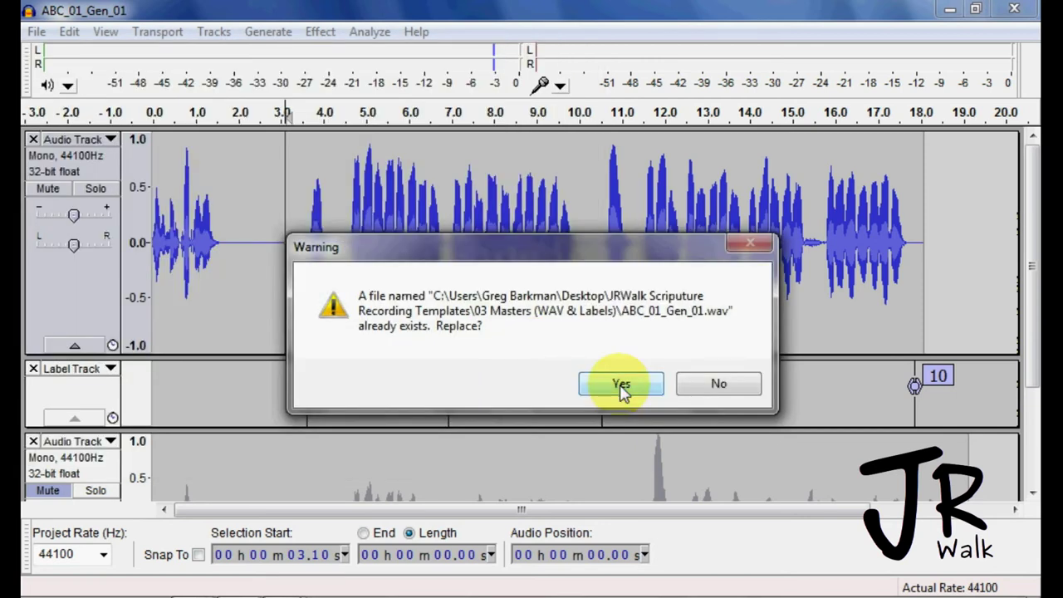
click(622, 387)
click(643, 461)
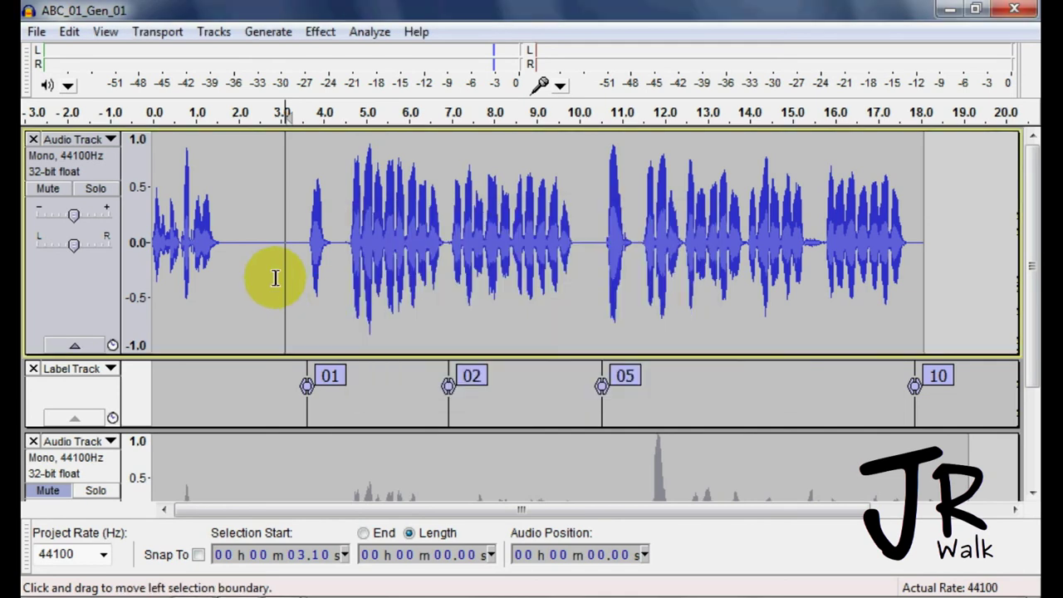
click(36, 31)
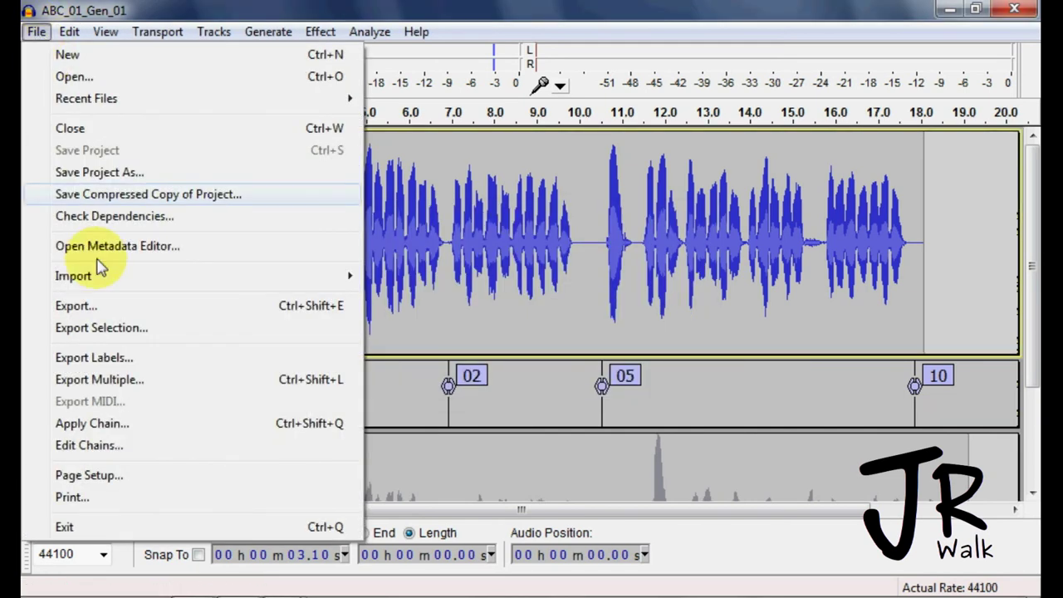
click(122, 307)
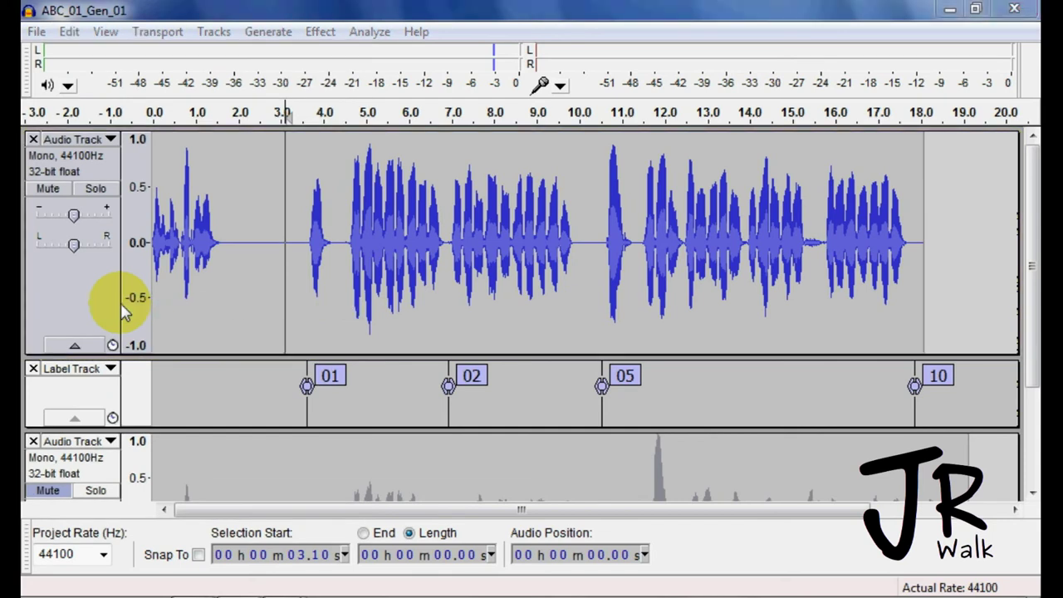
click(544, 411)
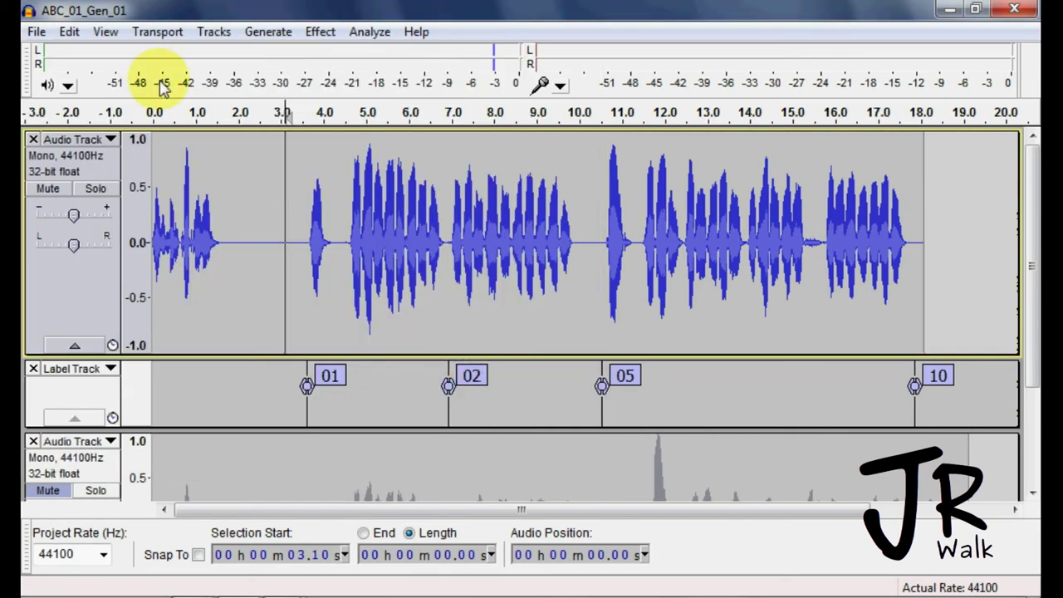
Step: Export the labels as ABC_01_Gen_01 Label Track.txt in the 03 Masters (WAV & Labels) folder, replacing the existing file
click(36, 30)
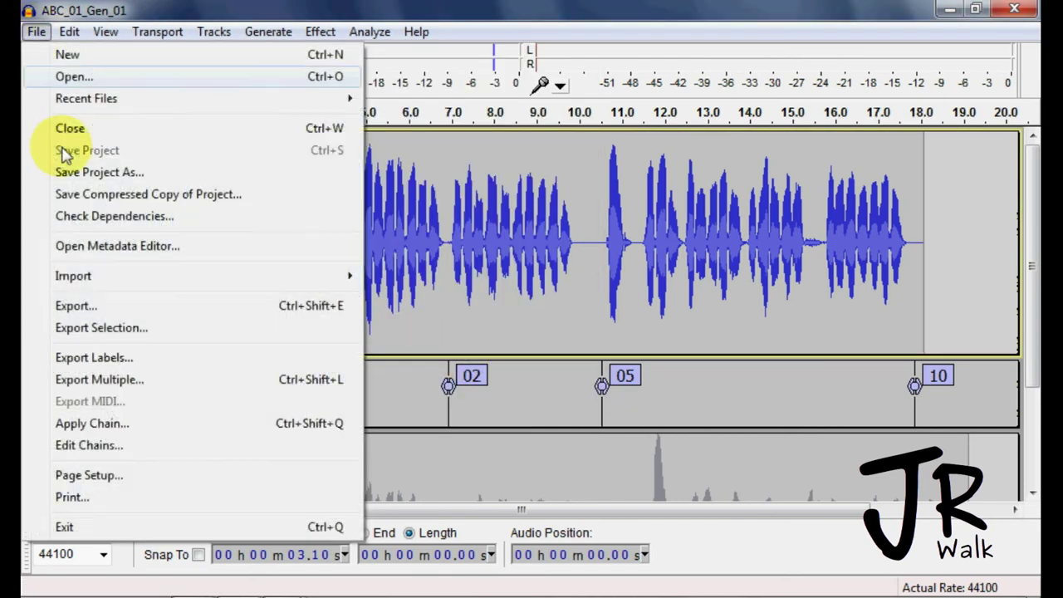
click(139, 357)
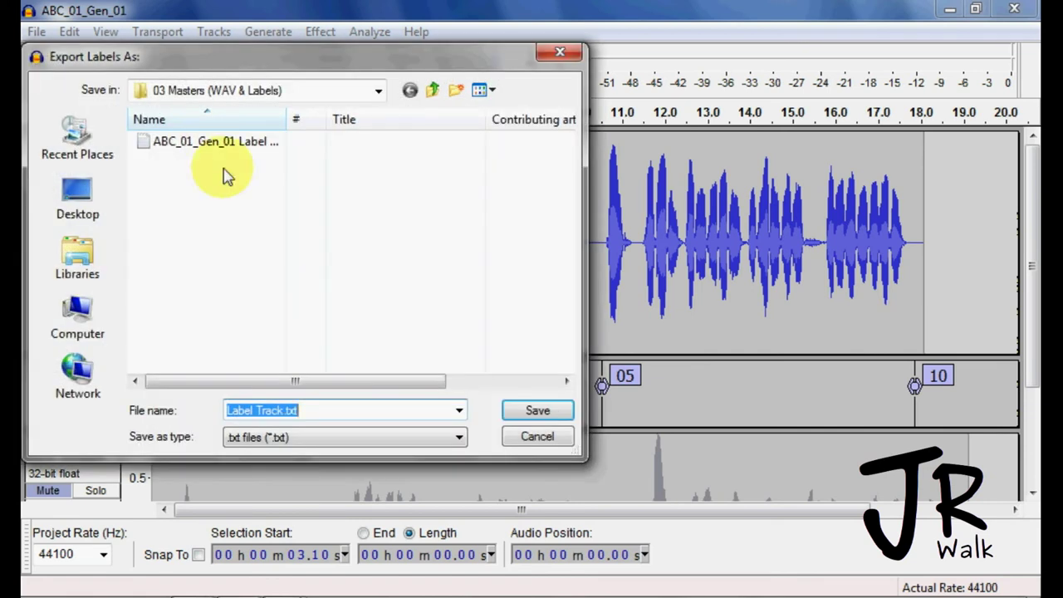
click(216, 142)
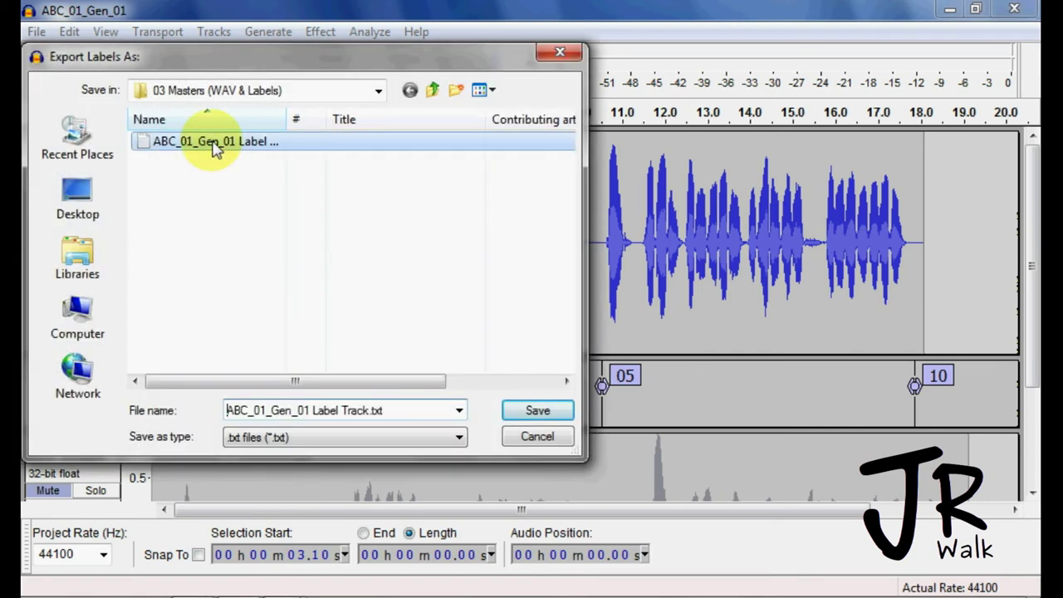
click(555, 416)
click(596, 316)
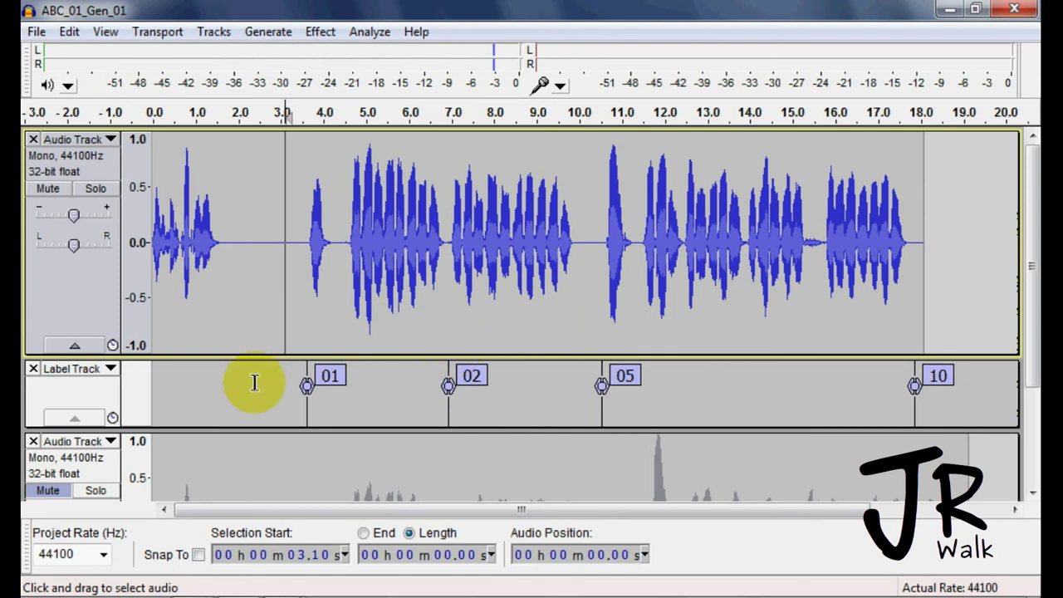